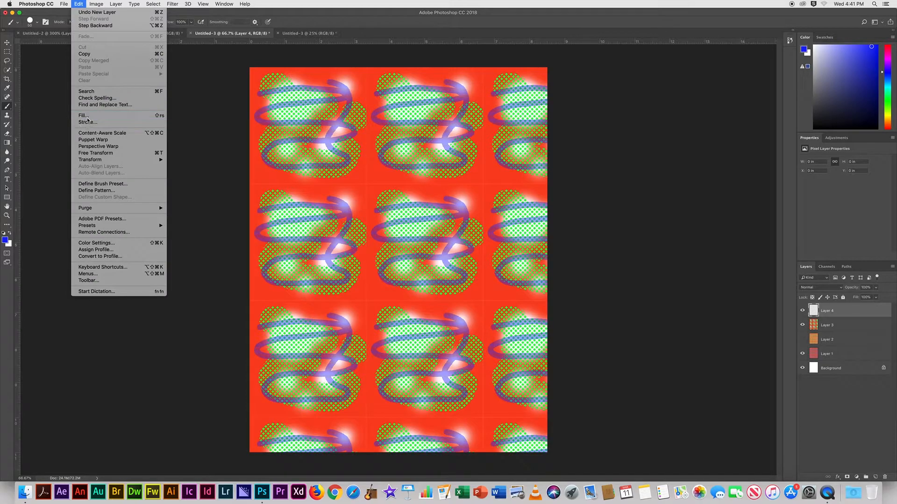
Step: Set up a pattern fill for Layer 4 using the red pattern with the blue paw print and the Spiral script
left_click(119, 162)
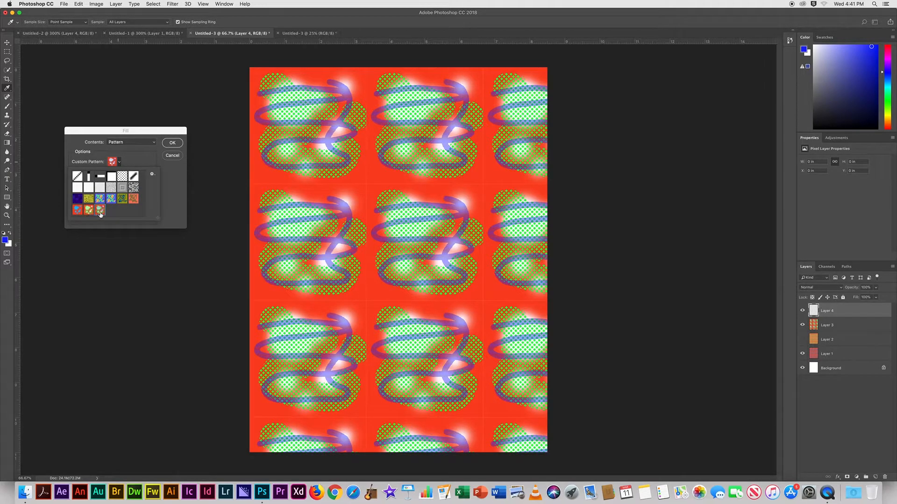
left_click(79, 213)
left_click(173, 187)
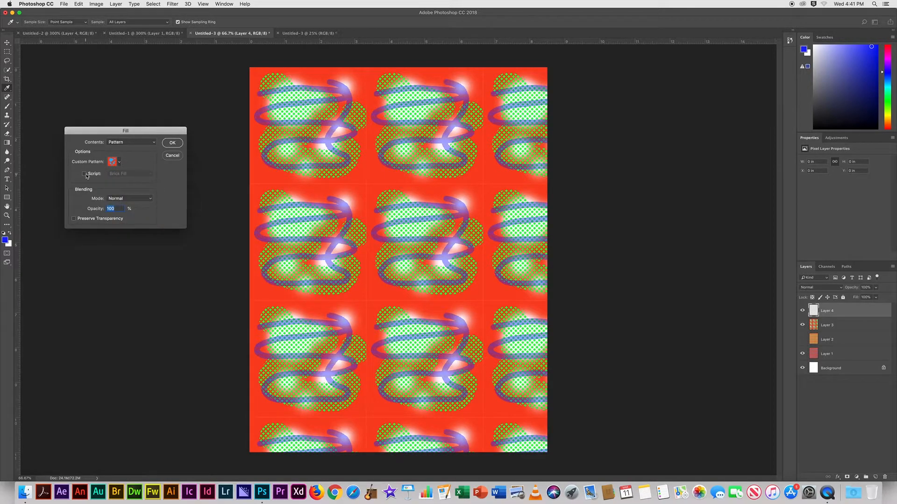
left_click(85, 174)
left_click(146, 176)
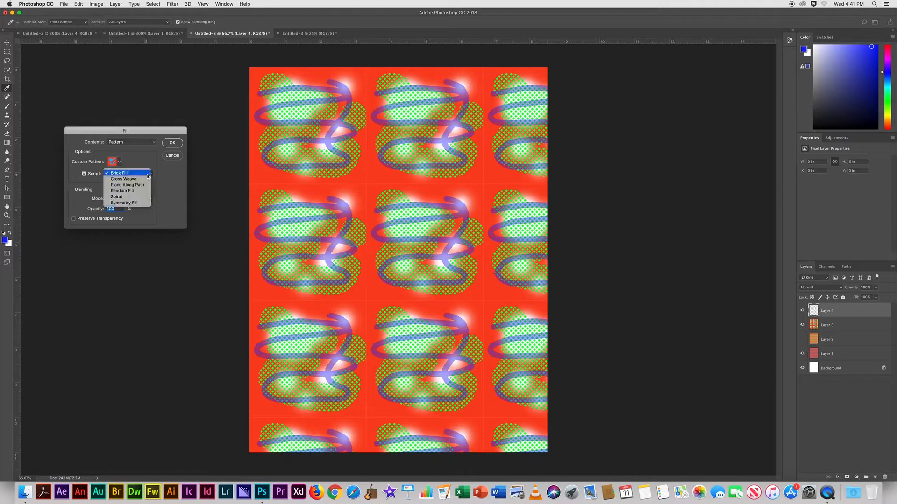
left_click(140, 198)
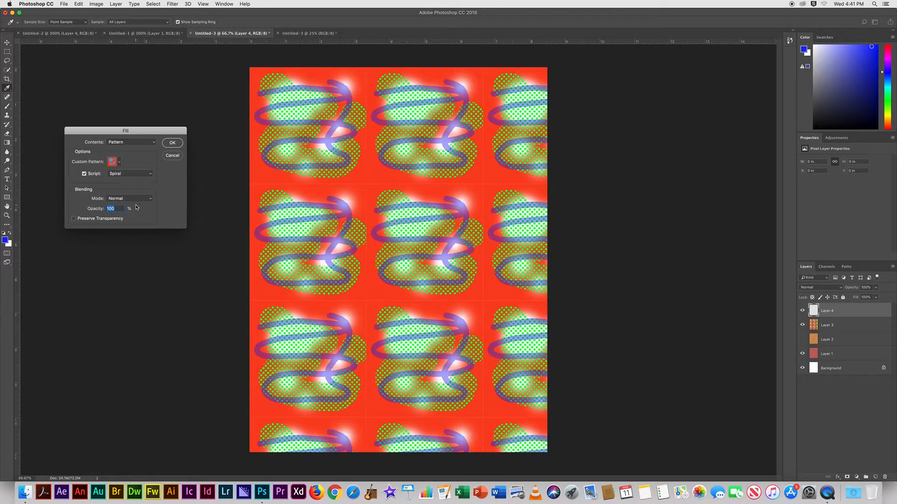
left_click(173, 143)
Step: Apply the Spiral fill with a ring spacing of -13 pixels and a pattern scale of 0.66
left_click_drag(436, 185, 150, 59)
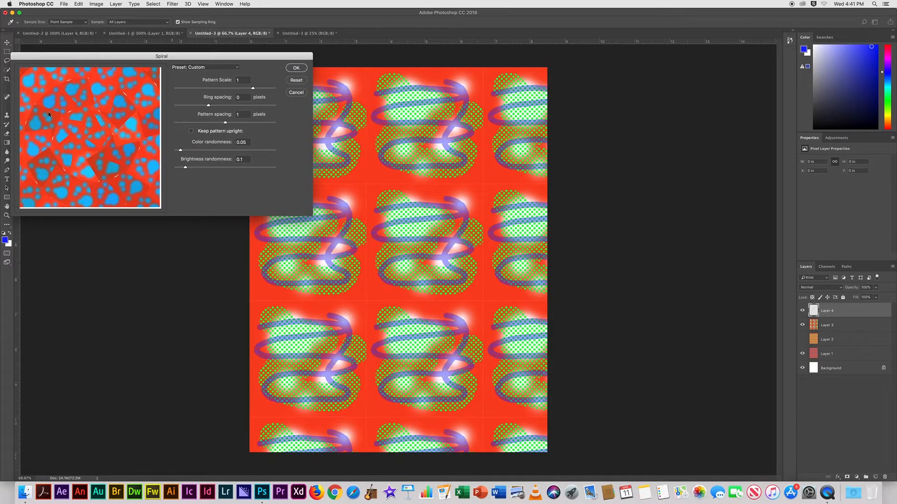
left_click_drag(208, 107, 206, 107)
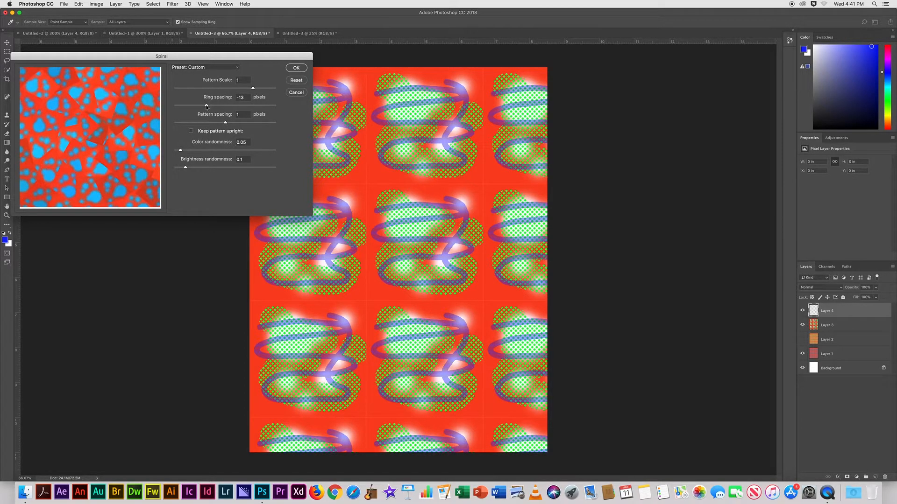
left_click_drag(253, 88, 223, 88)
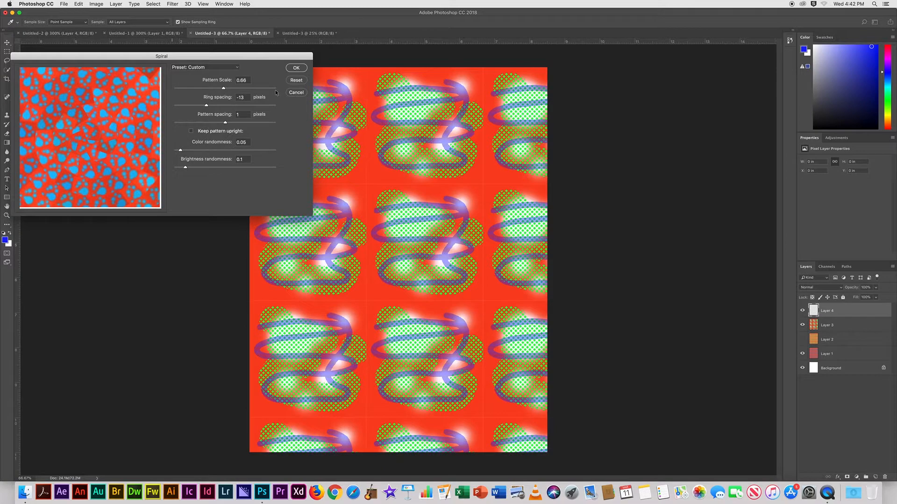
left_click(294, 68)
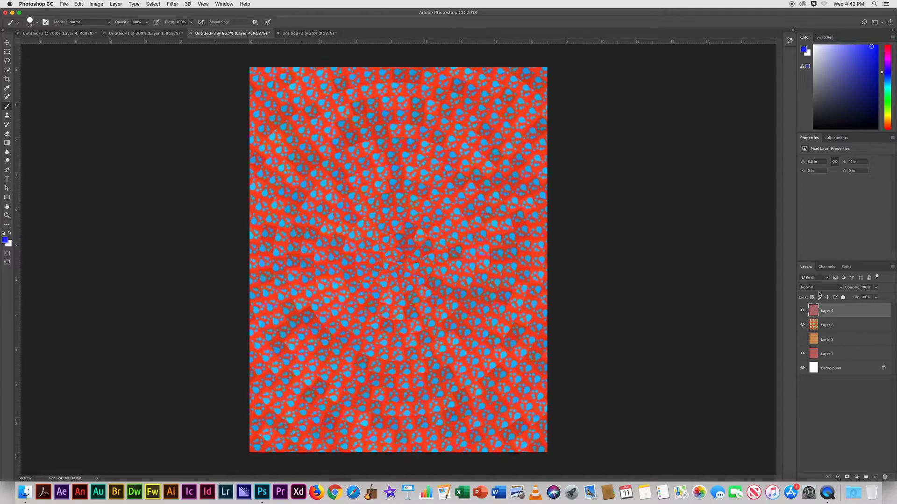
Step: Hide and reshow Layer 4 to compare the artwork beneath, and add a new empty layer above it
left_click(802, 311)
left_click(802, 310)
left_click_drag(834, 327, 836, 323)
left_click(875, 477)
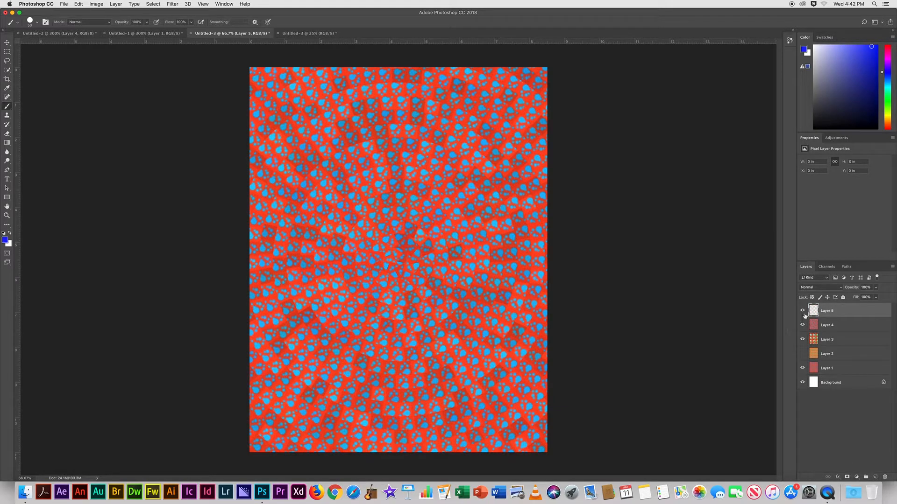
Step: Set up a pattern fill for Layer 5 using the blue pattern with green lines and orange shapes and the Cross Weave script
left_click(78, 4)
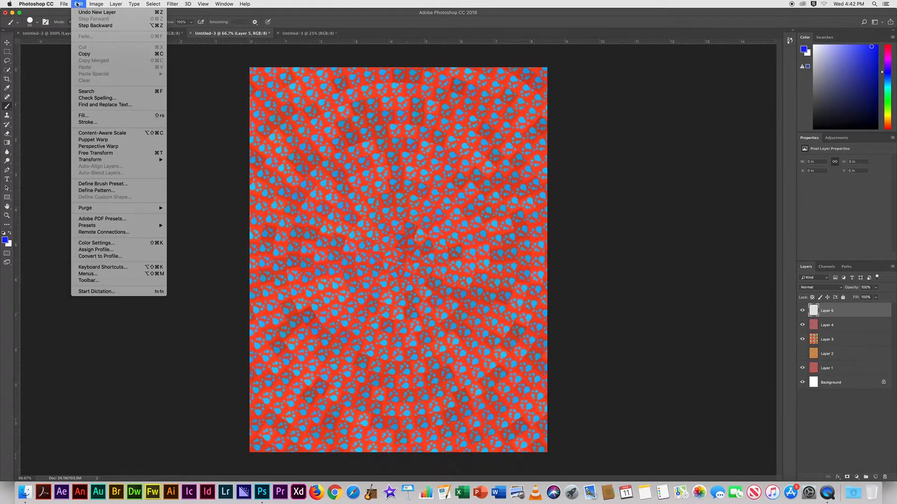
left_click(84, 116)
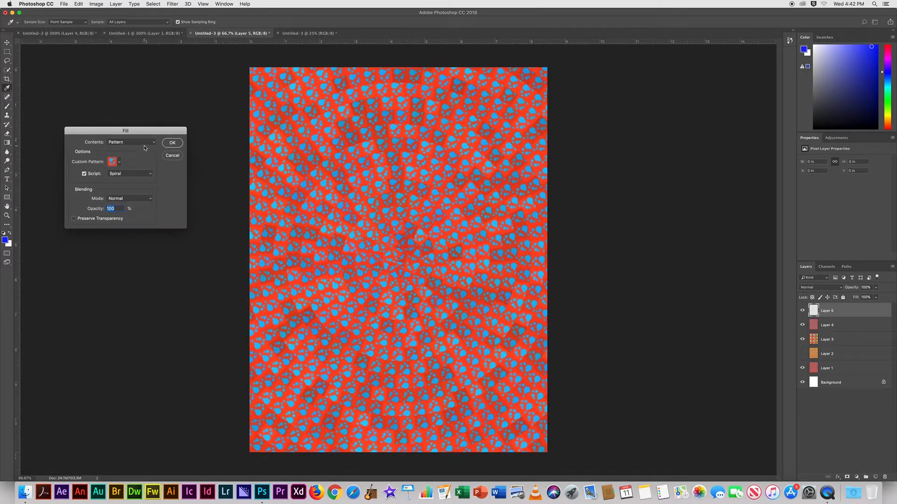
left_click(119, 162)
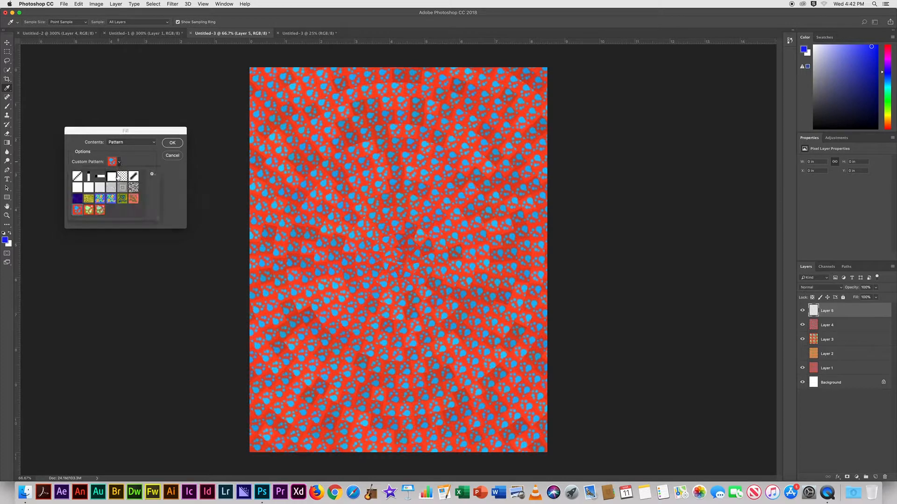
left_click(111, 199)
left_click(181, 182)
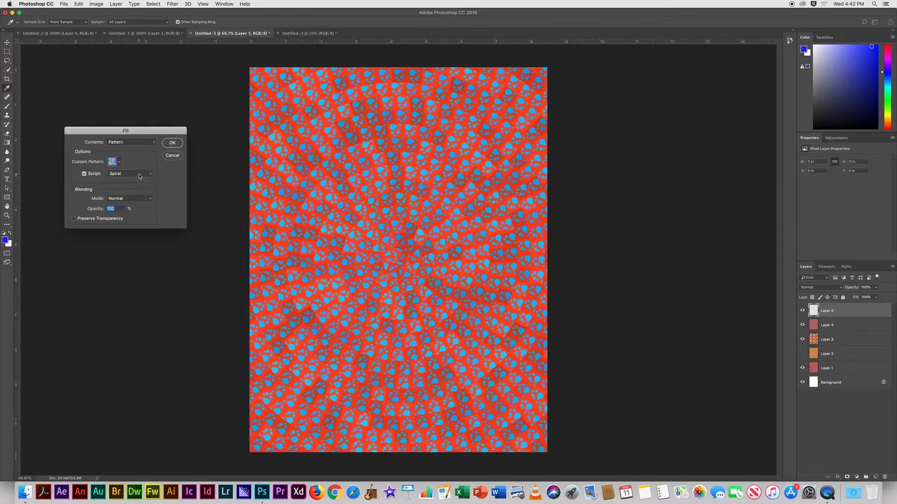
left_click(139, 174)
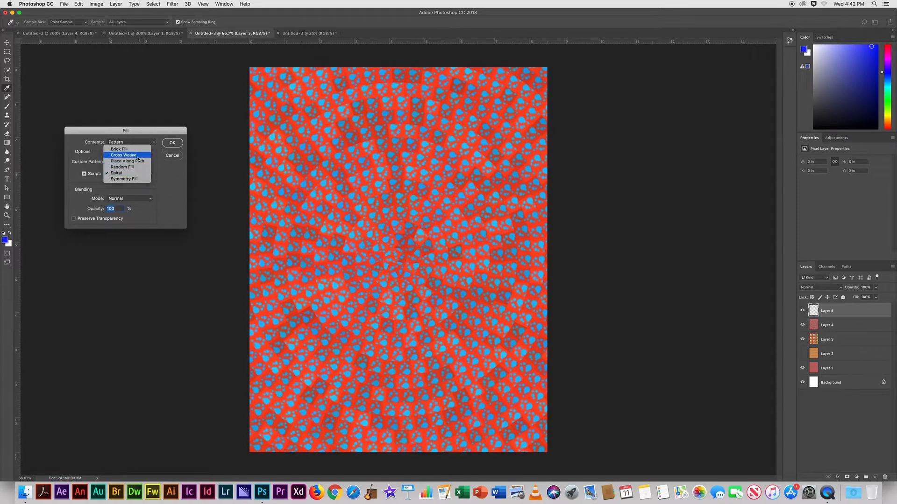
left_click(138, 156)
left_click(175, 143)
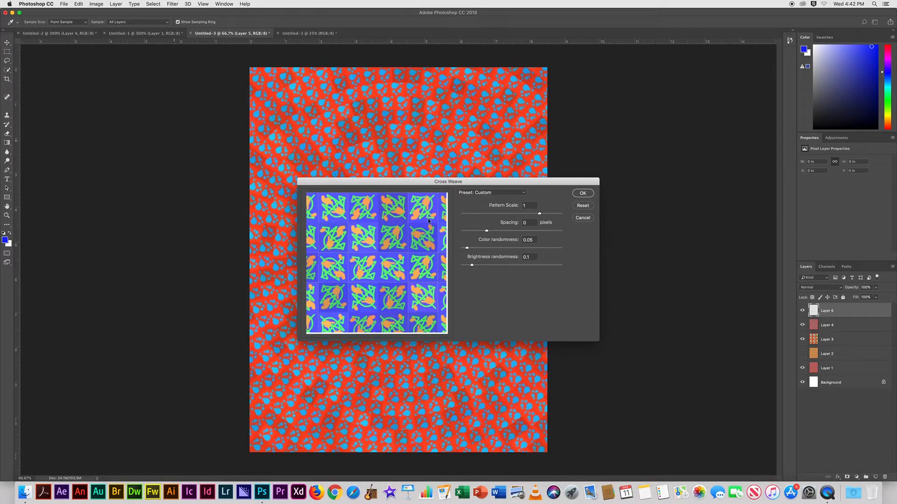
Step: Apply the Cross Weave fill with spacing -267 pixels, color randomness 0.51 and brightness randomness 0.05
mouse_move(486, 231)
left_mouse_down()
mouse_move(503, 231)
mouse_move(485, 231)
left_mouse_up()
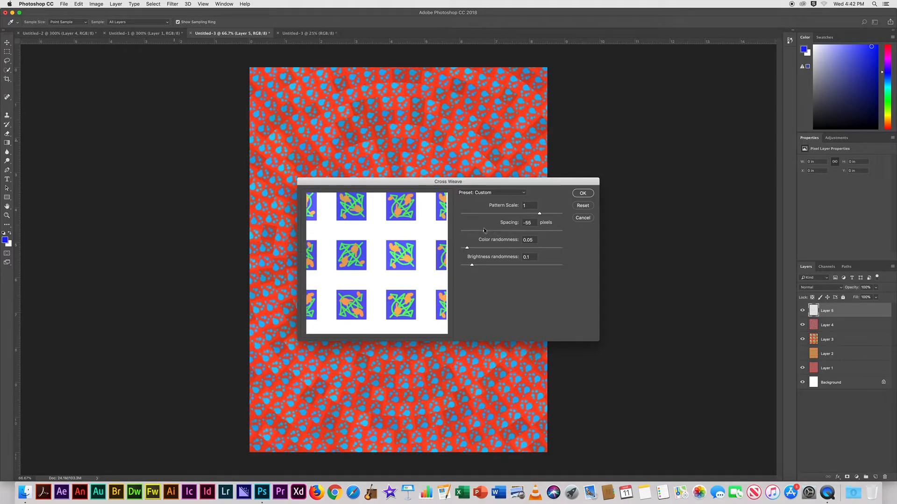
left_click_drag(471, 266, 495, 248)
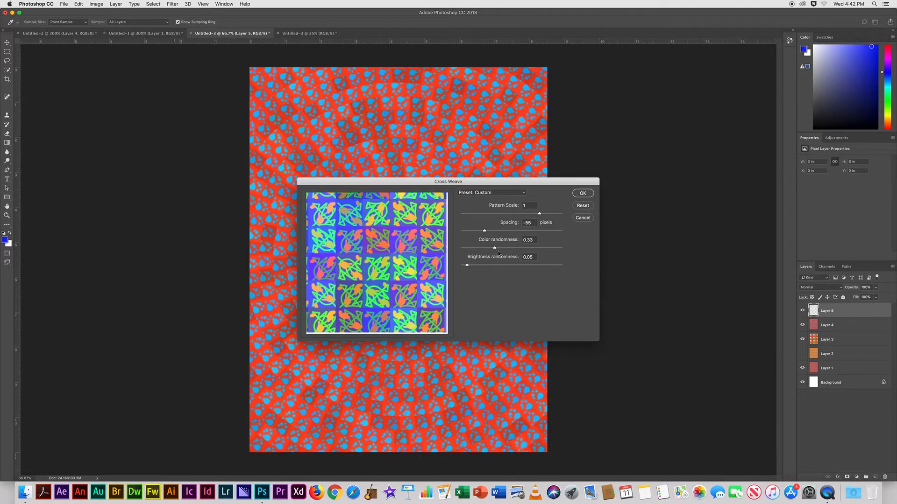
left_click_drag(495, 248, 476, 231)
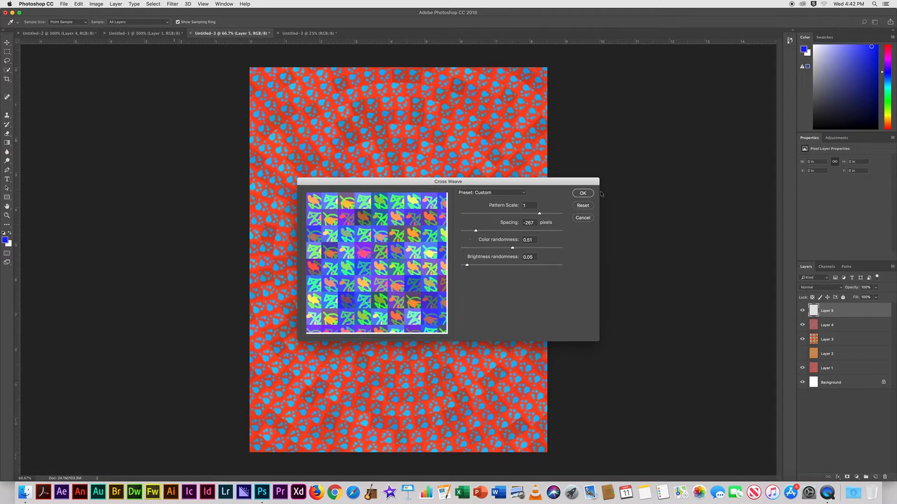
left_click(579, 193)
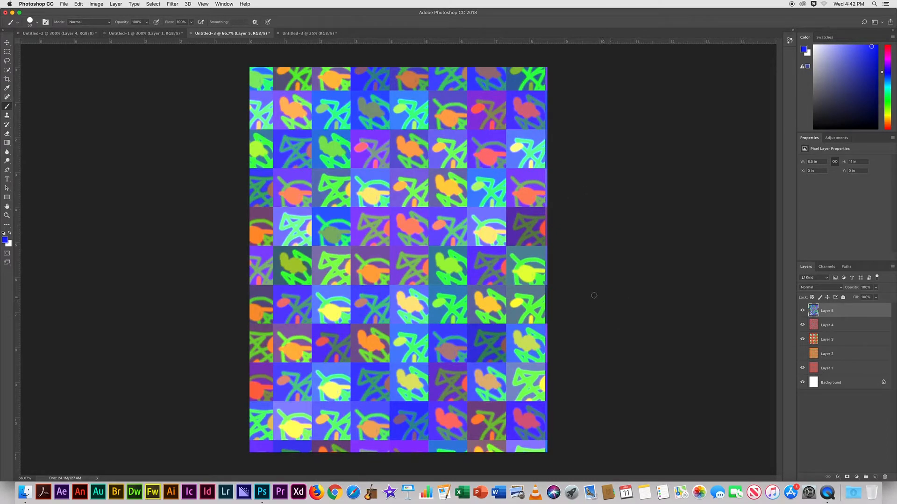
Step: Add a new layer above Layer 5 and set up its fill with the red pattern with green dotted scribbles and the Symmetry Fill script
left_click(875, 477)
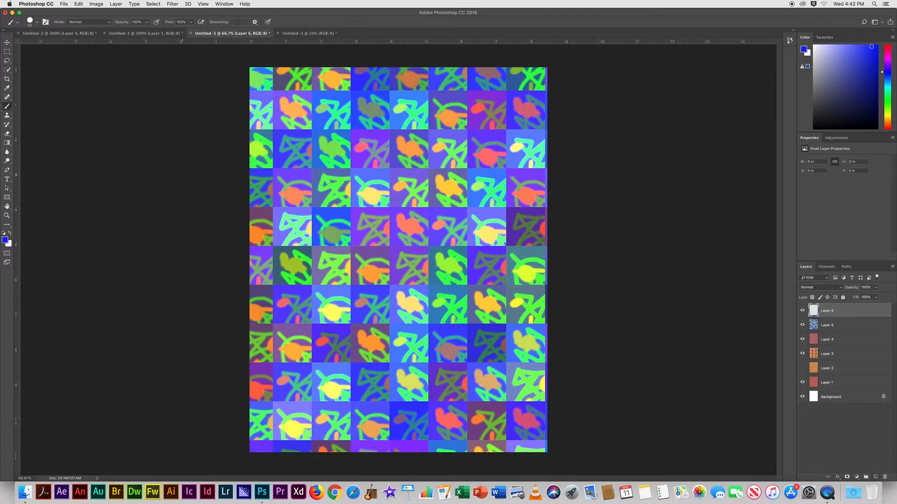
left_click(79, 4)
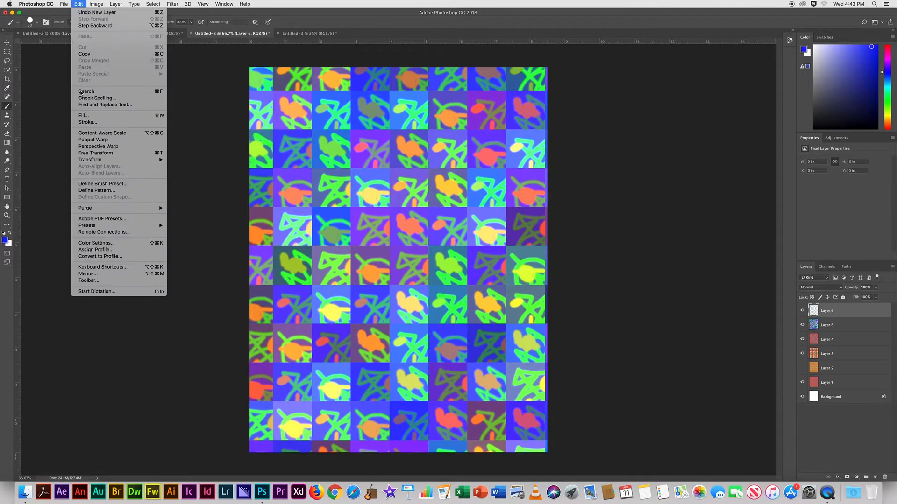
left_click(93, 117)
left_click(119, 162)
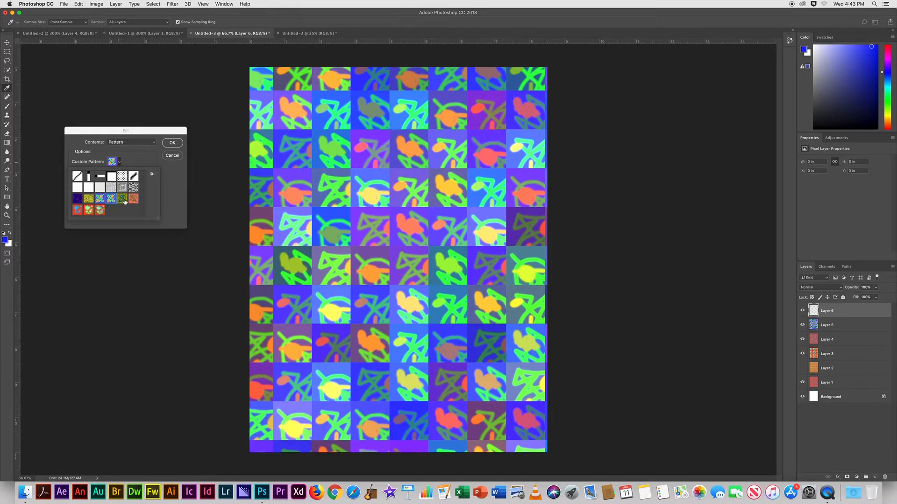
left_click(100, 210)
left_click(177, 184)
left_click(147, 174)
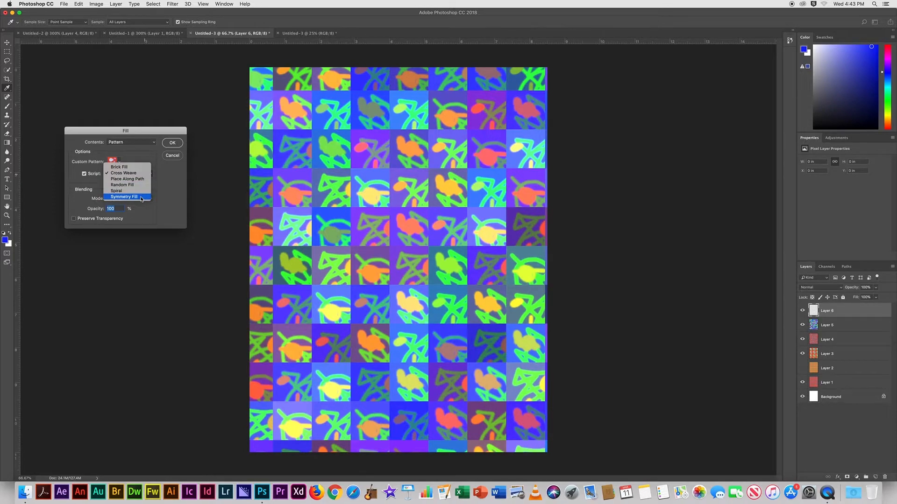
left_click(141, 197)
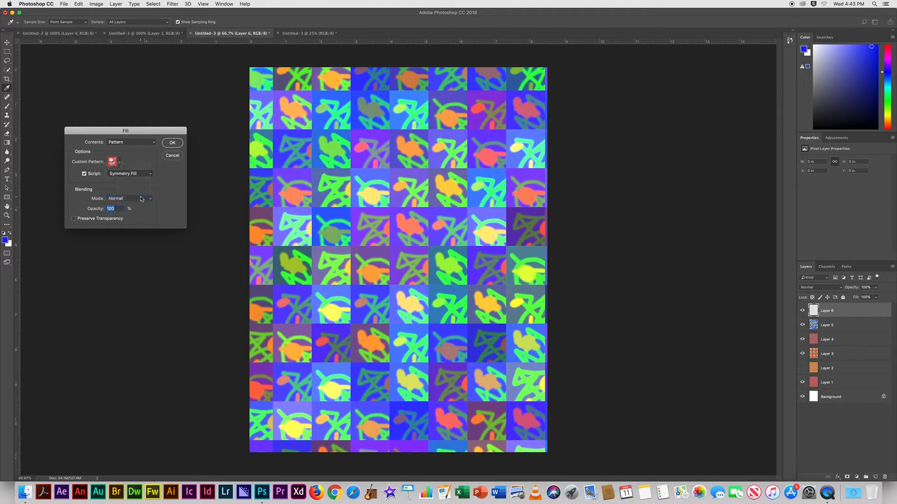
left_click(172, 144)
Step: Apply the Symmetry Fill with pattern scale 0.9 and pattern translation of 51% along the width and 59% along the height
left_click_drag(366, 186, 399, 120)
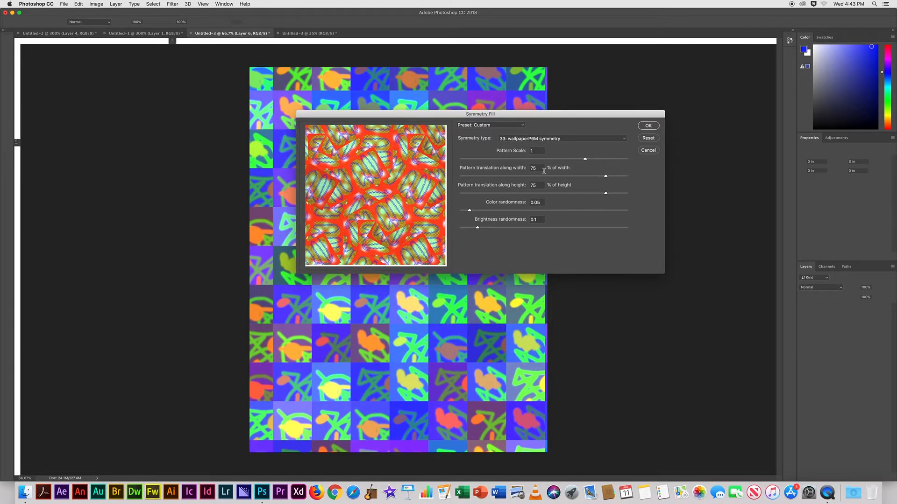
mouse_move(606, 177)
left_mouse_down()
mouse_move(574, 177)
mouse_move(614, 195)
mouse_move(600, 193)
left_mouse_up()
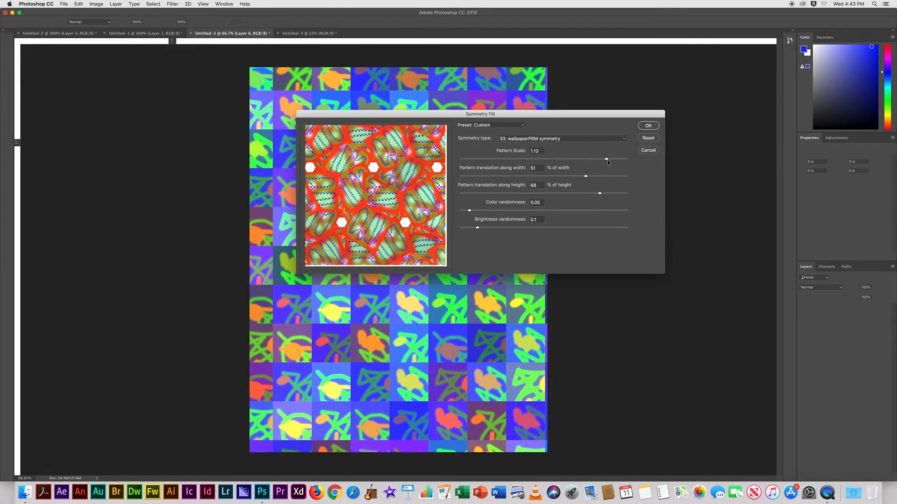
left_click_drag(607, 160, 569, 158)
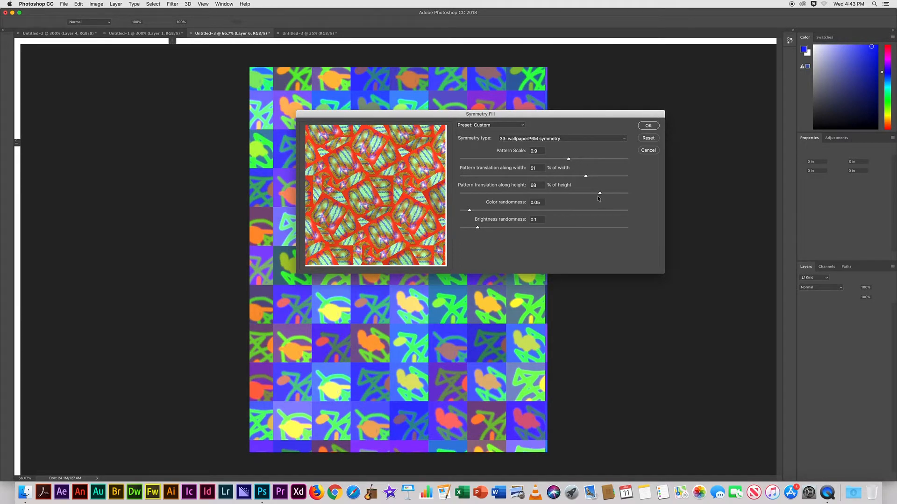
left_click_drag(590, 193, 593, 194)
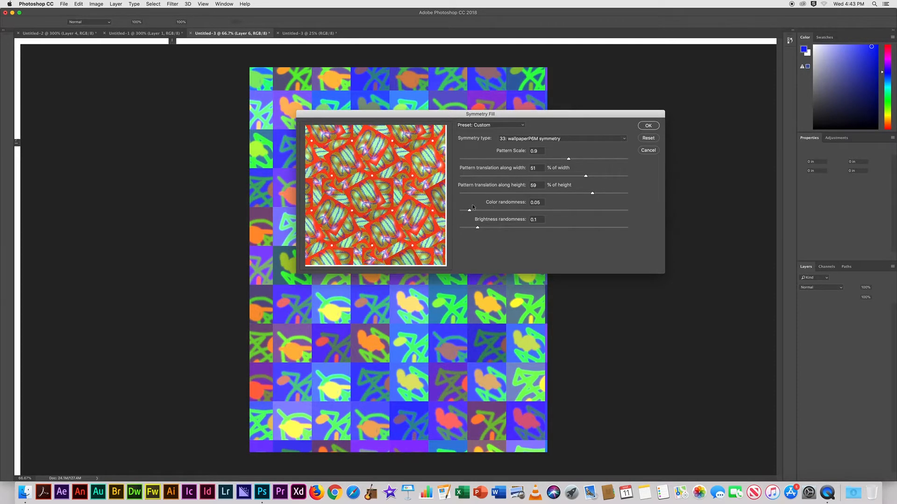
left_click(648, 126)
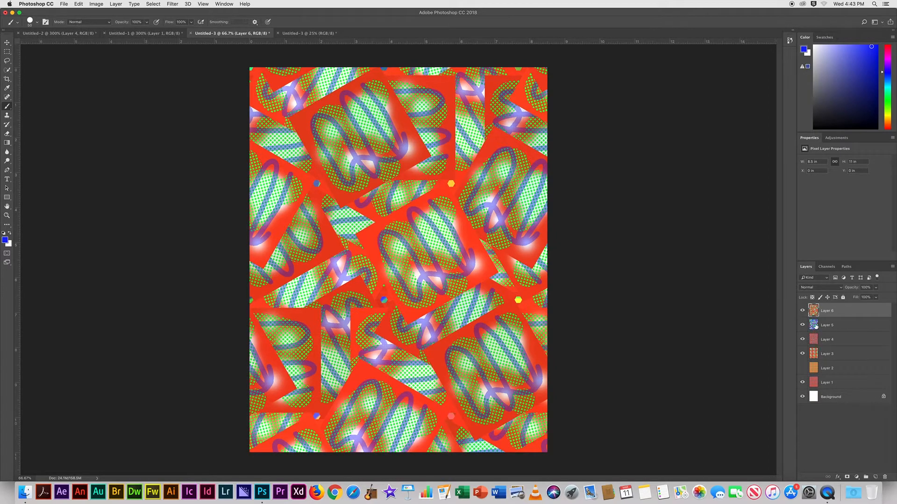
Step: Undock and enlarge the Layers panel so all layers show, and set Layer 6's blend mode to Lighten
left_click_drag(806, 267, 620, 67)
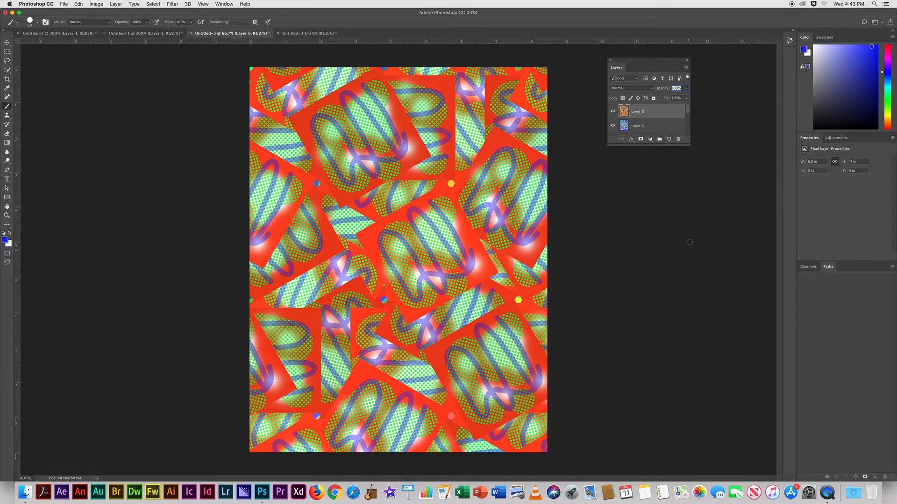
left_click_drag(689, 146, 699, 290)
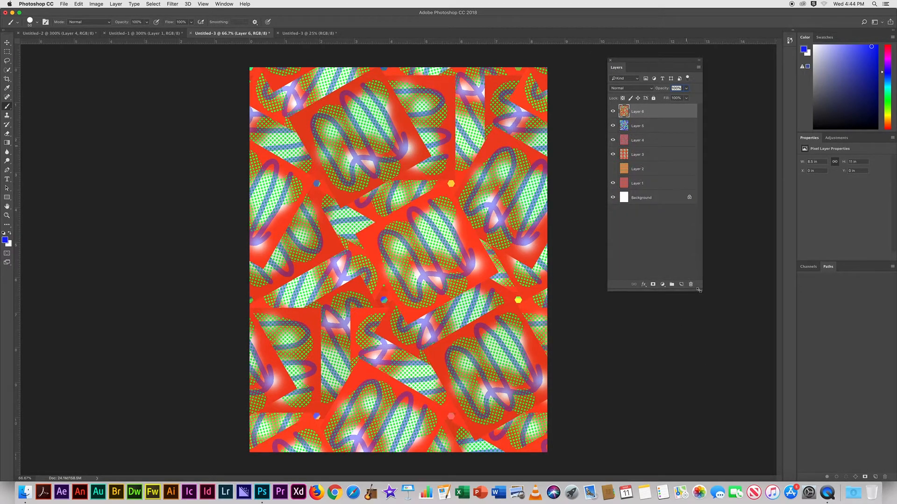
left_click(649, 88)
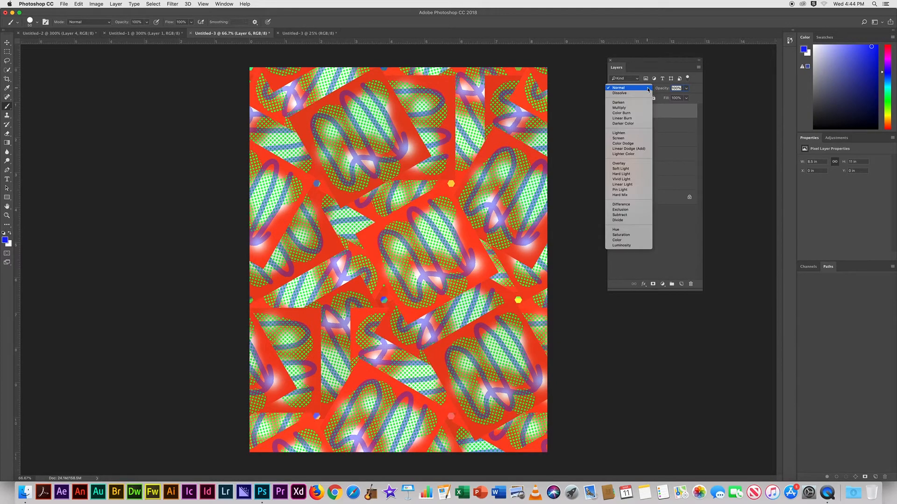
left_click(632, 133)
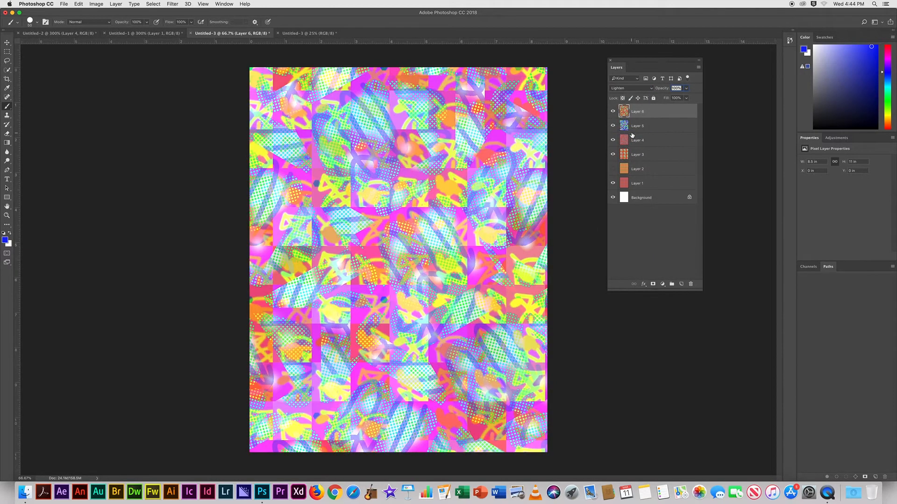
Step: Set Layer 5's blend mode to Soft Light
left_click(647, 129)
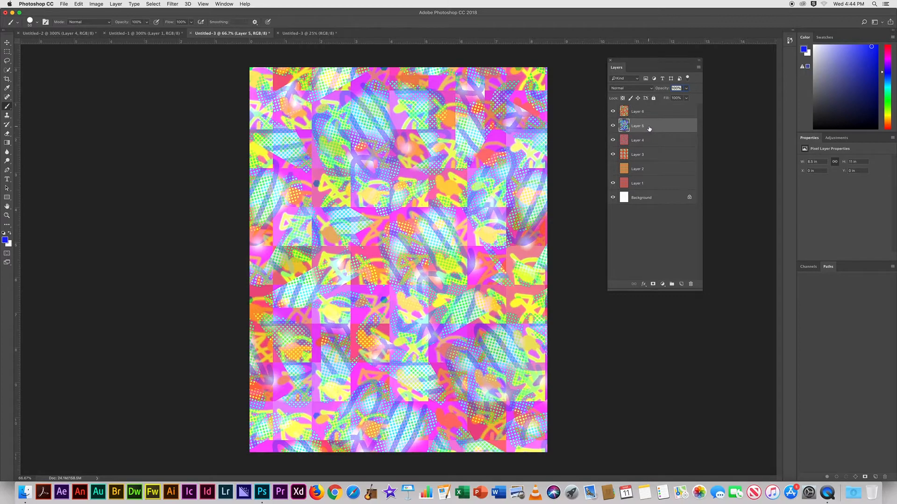
left_click(636, 88)
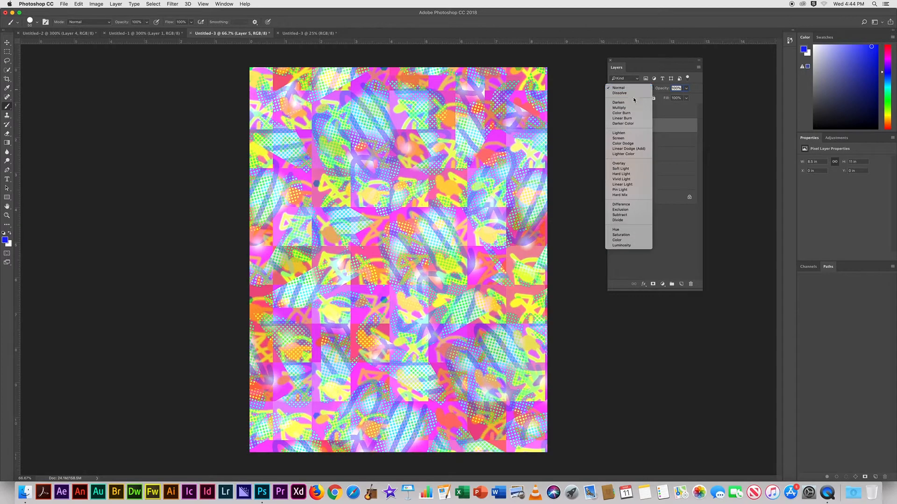
left_click(630, 170)
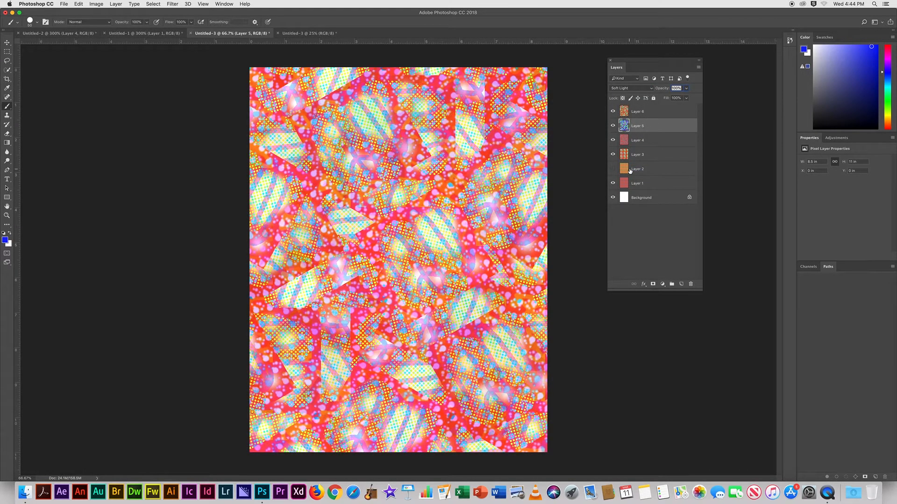
Step: Try the Difference and Pin Light blend modes on Layer 4, and settle on Linear Light
left_click(643, 140)
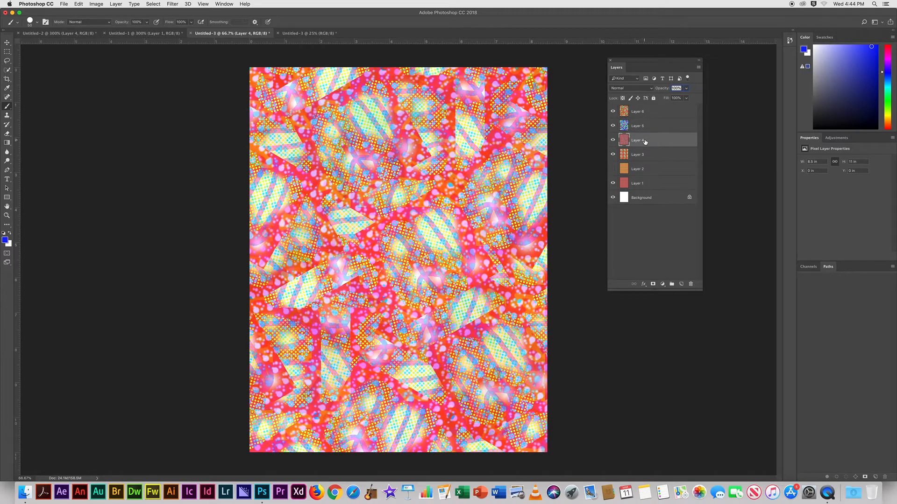
left_click(643, 88)
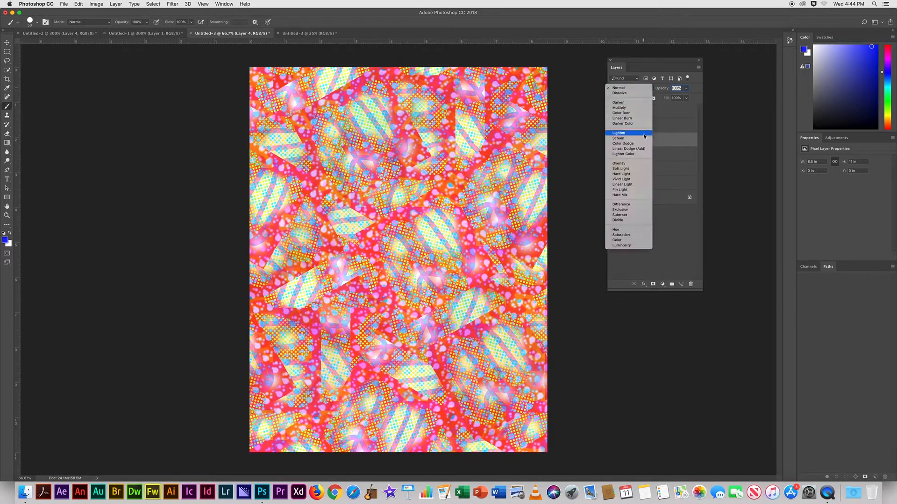
left_click(640, 205)
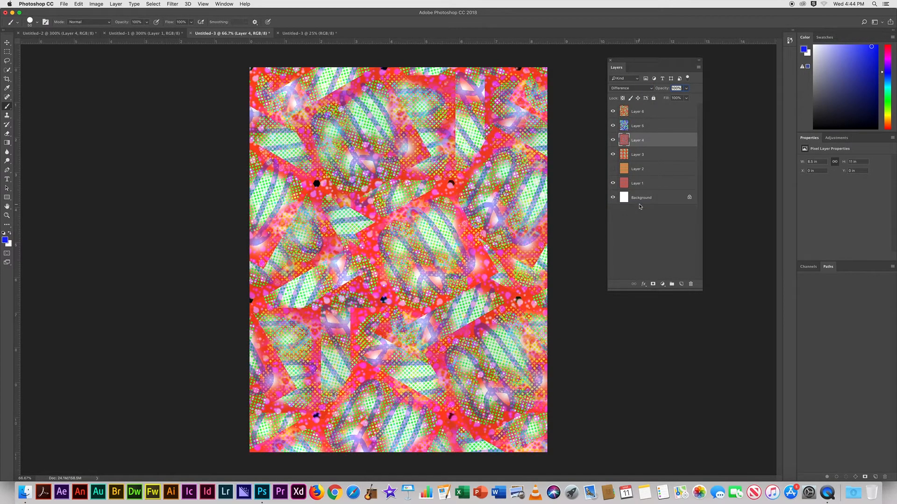
left_click(639, 89)
left_click(638, 73)
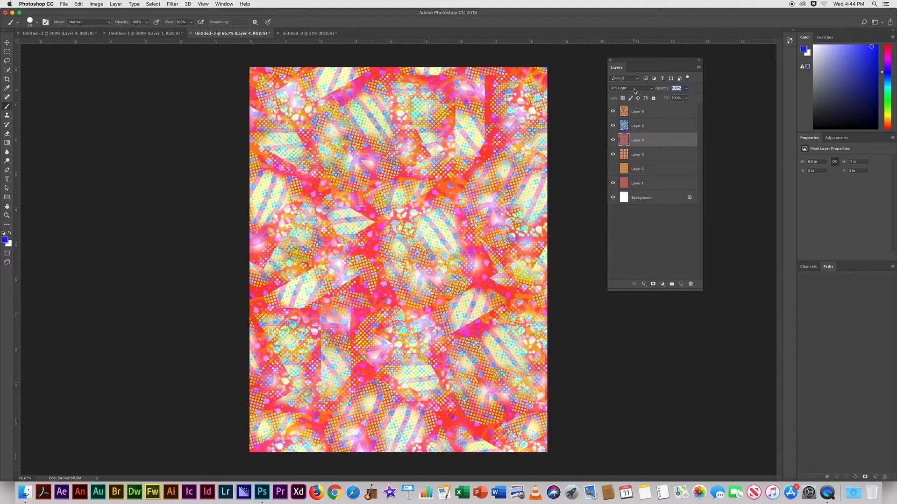
left_click(635, 90)
left_click(635, 86)
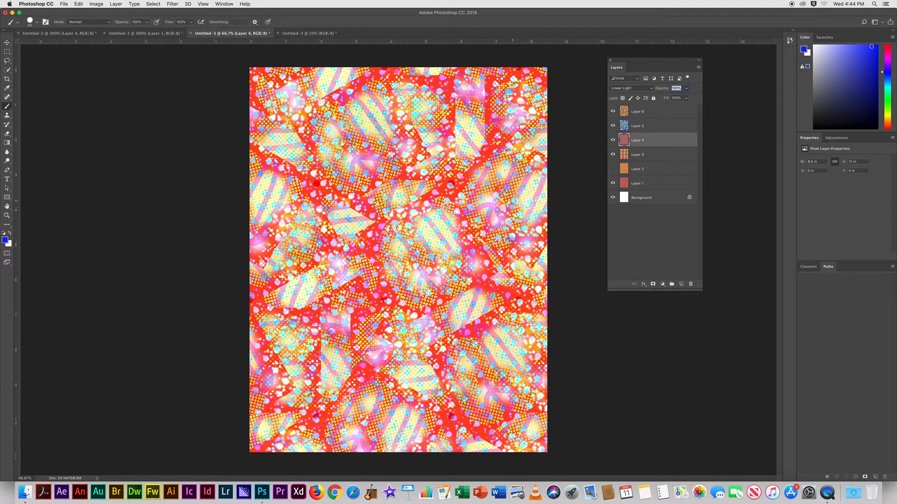
Step: Compare the artwork with and without Layer 6, and leave Layer 6 hidden
left_click(613, 112)
left_click(613, 112)
left_click(613, 113)
left_click(612, 112)
left_click(612, 112)
left_click(612, 112)
left_click(613, 112)
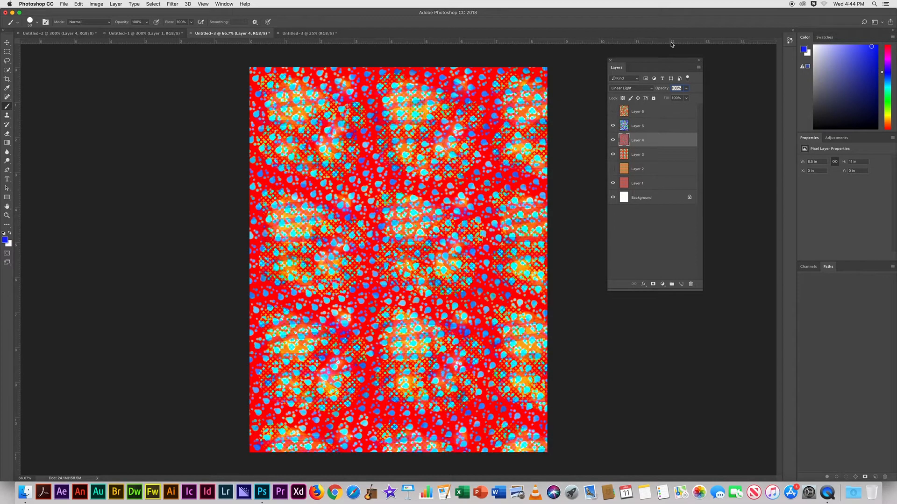
Step: Move the Layers panel beside the artwork, and open the Layer Comps panel as a separate, taller floating panel
left_click_drag(647, 63, 132, 64)
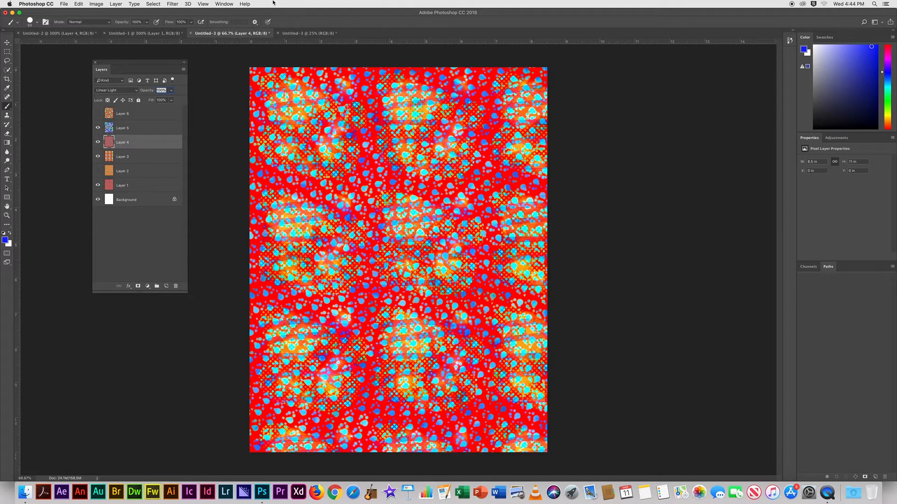
left_click(224, 4)
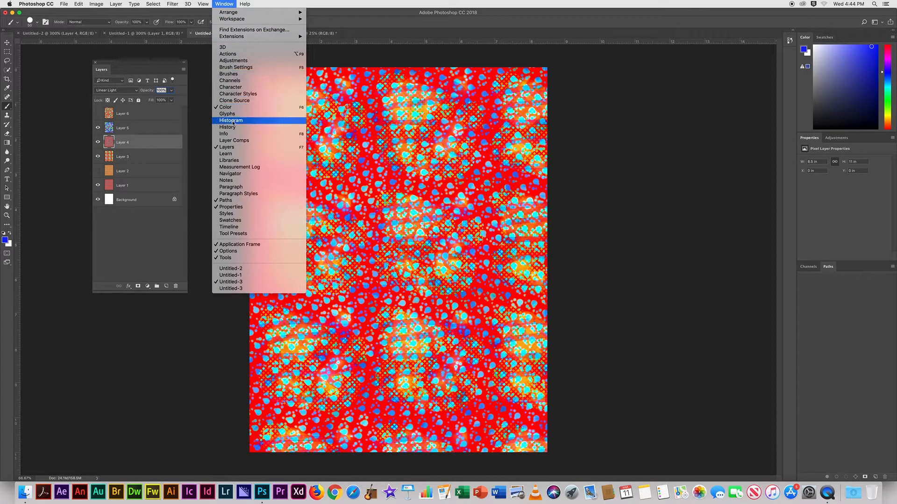
left_click(228, 140)
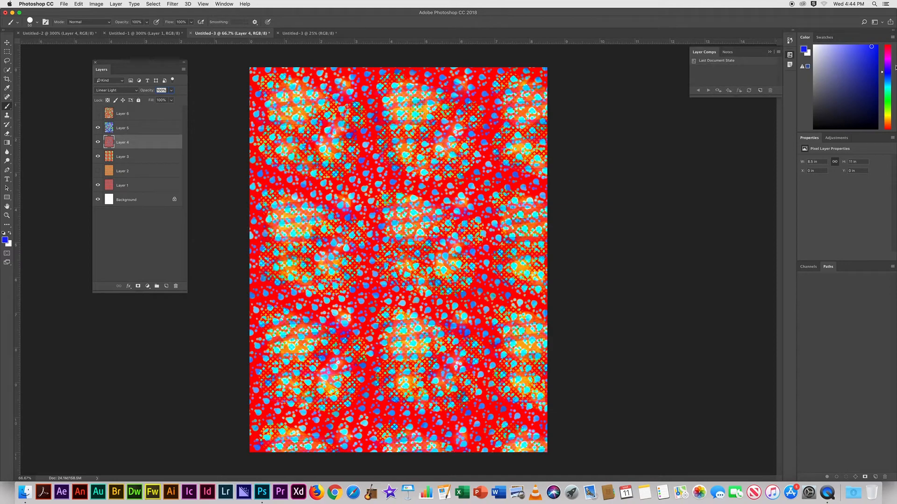
left_click_drag(778, 97, 787, 148)
left_click_drag(704, 52, 609, 59)
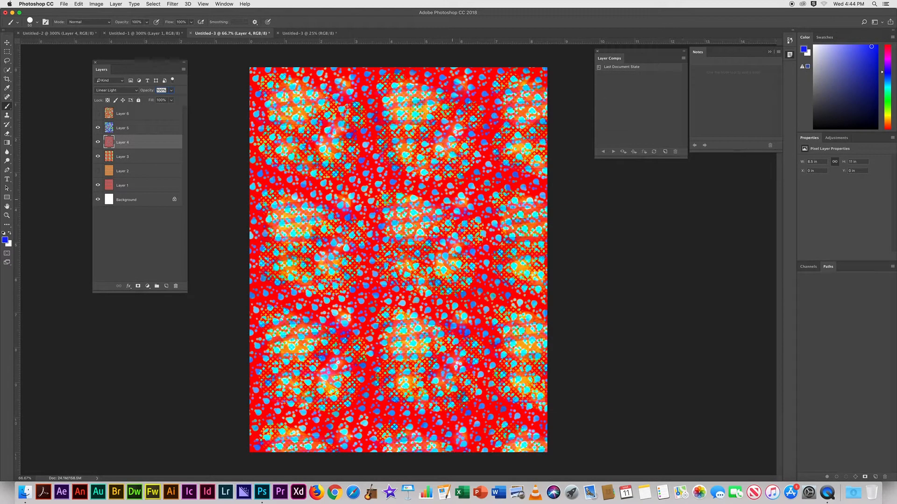
Step: Create a layer comp that records visibility, position and appearance, with the comment "carpet"
left_click(665, 152)
left_click(407, 228)
left_click(407, 240)
left_click(418, 252)
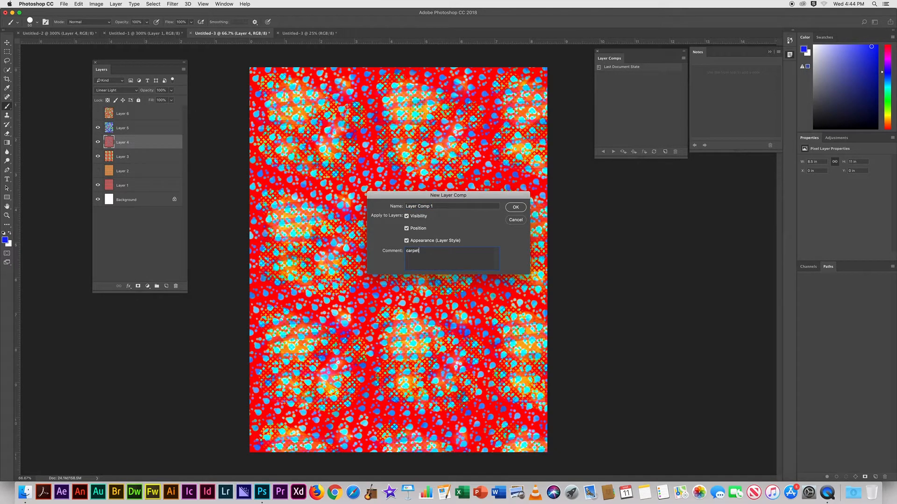
left_click(515, 207)
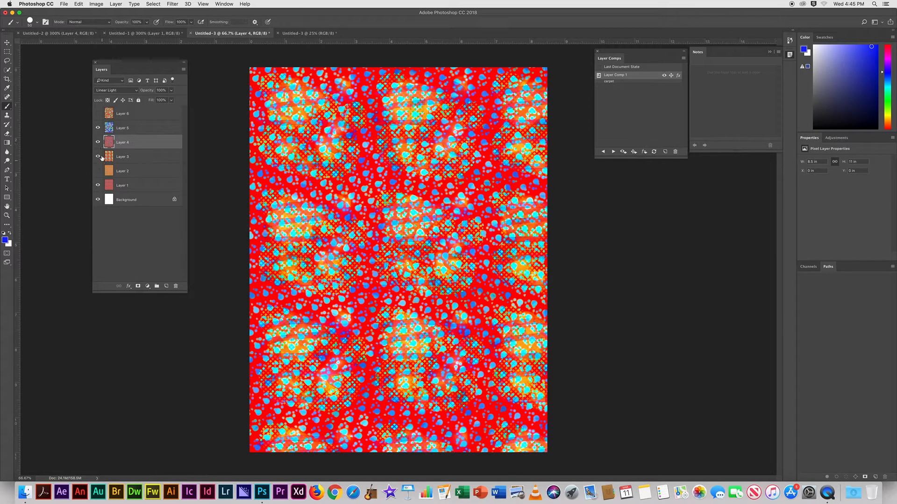
Step: Hide Layer 4, show Layer 6, and set Layer 5's blend mode to Difference
left_click(97, 142)
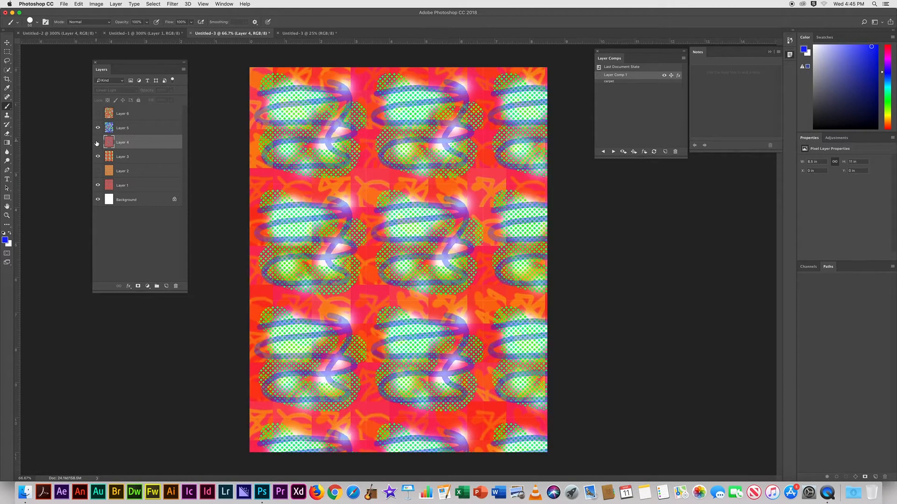
left_click(97, 113)
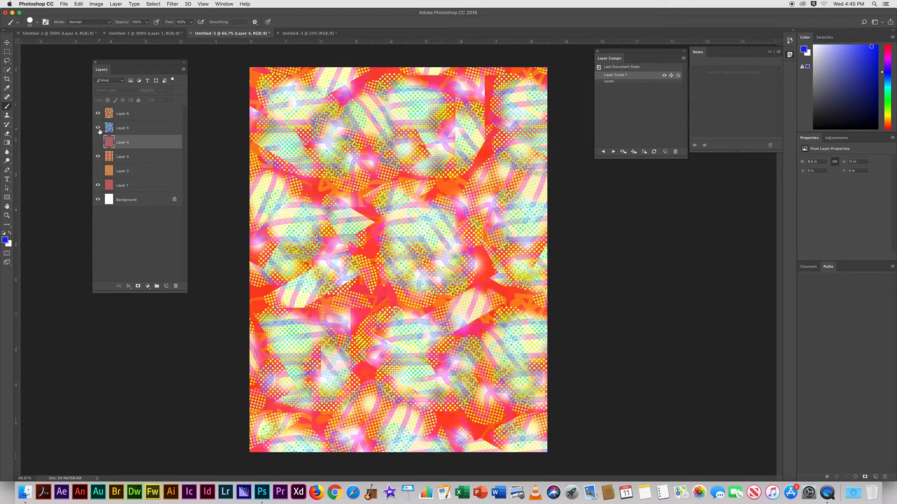
left_click(130, 129)
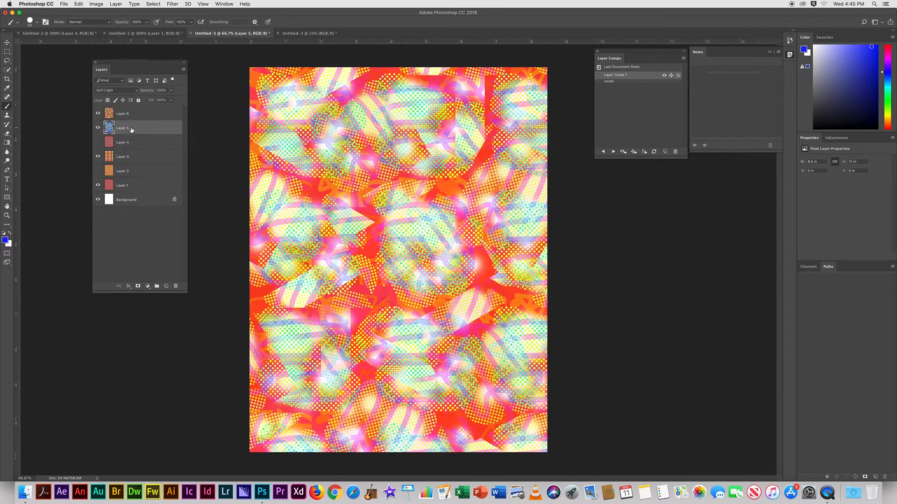
left_click(130, 91)
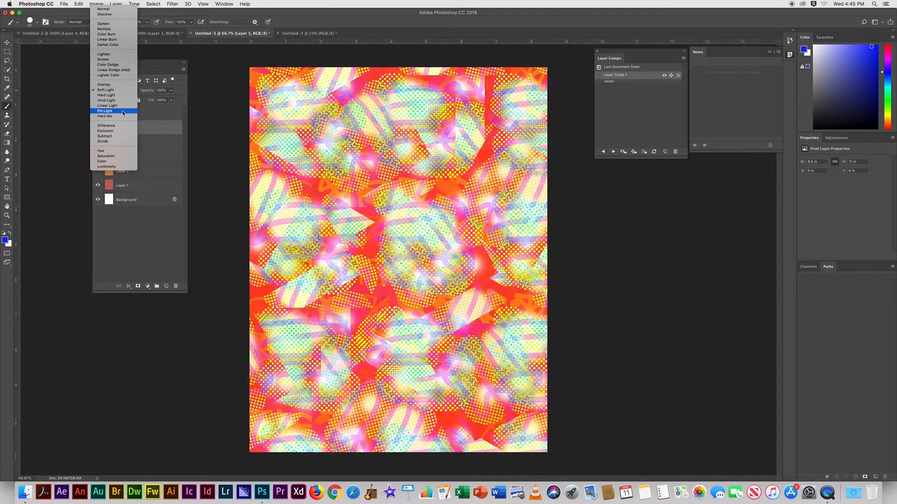
left_click(118, 126)
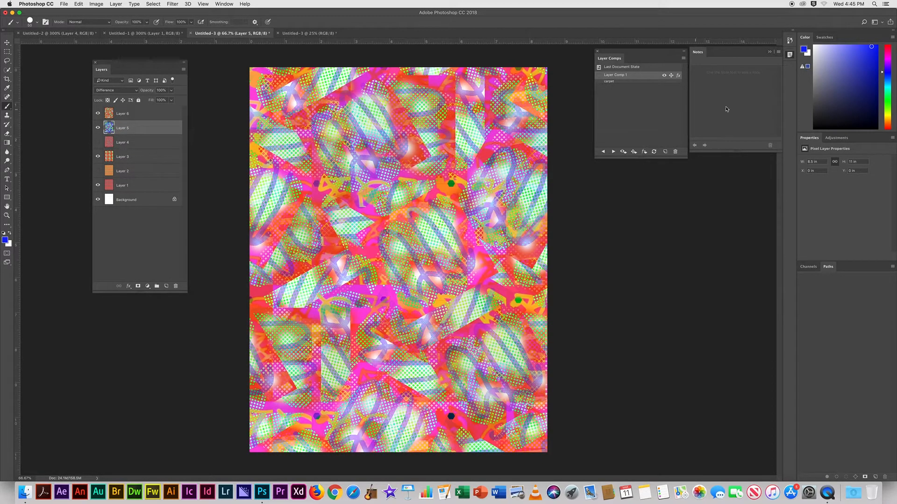
Step: Save the current layer combination as a new layer comp named 2
left_click(665, 152)
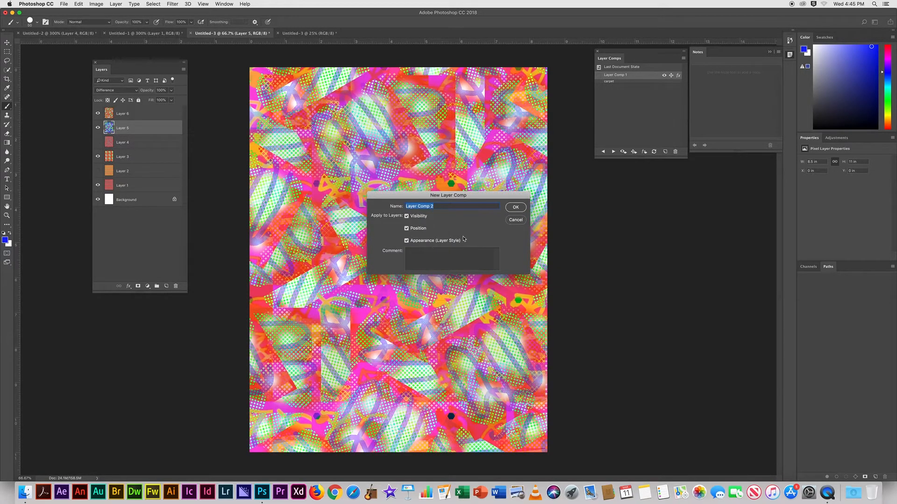
type("2")
left_click(515, 208)
Step: Hide Layer 6 and save this combination as a new layer comp named 3
left_click(97, 113)
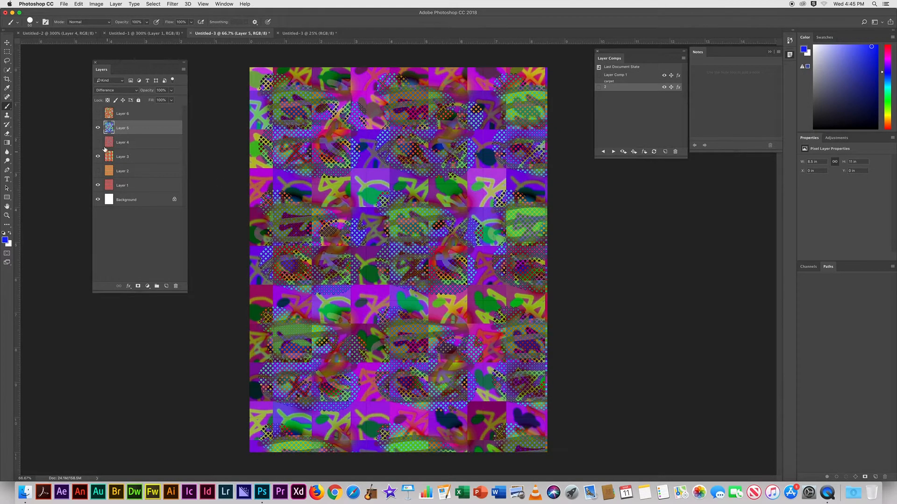
left_click(665, 152)
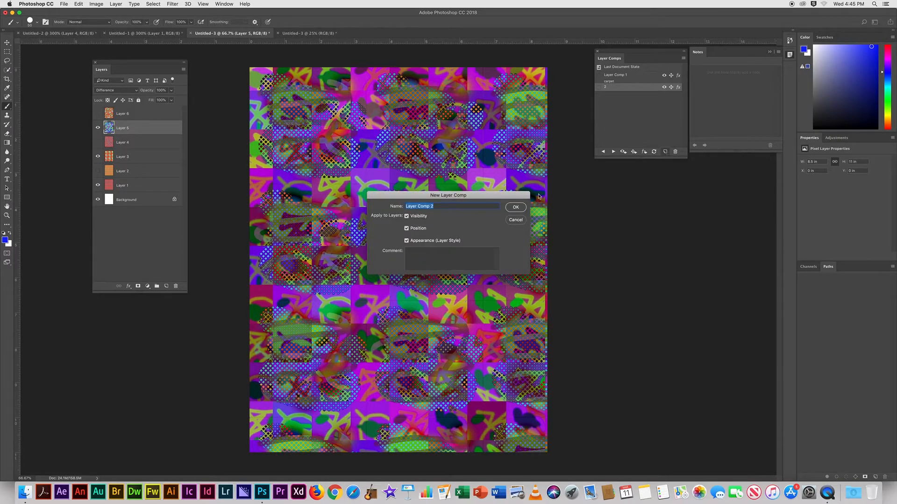
type("3")
left_click(515, 208)
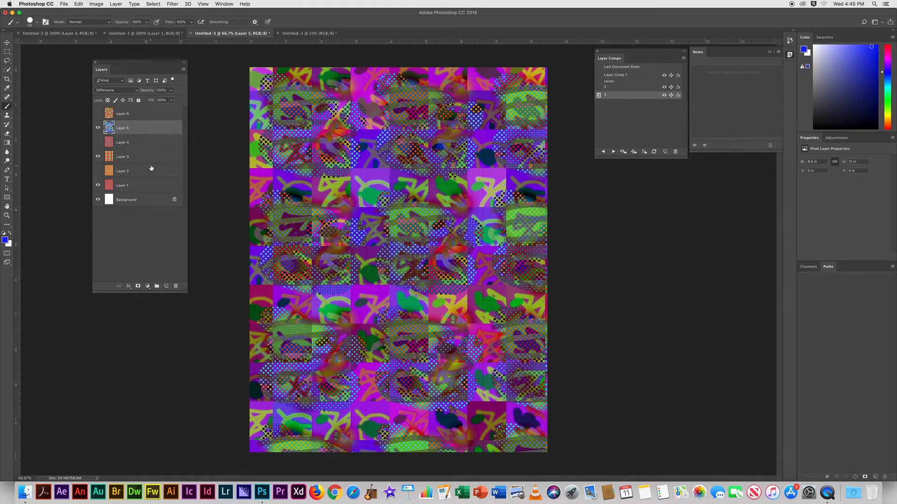
Step: Hide Layer 3 and save this combination as a new layer comp named 4
left_click(97, 156)
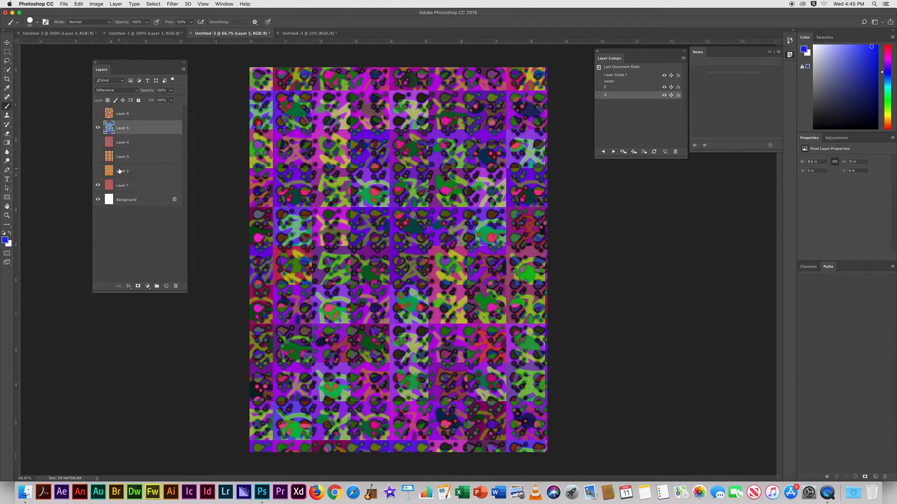
left_click(665, 152)
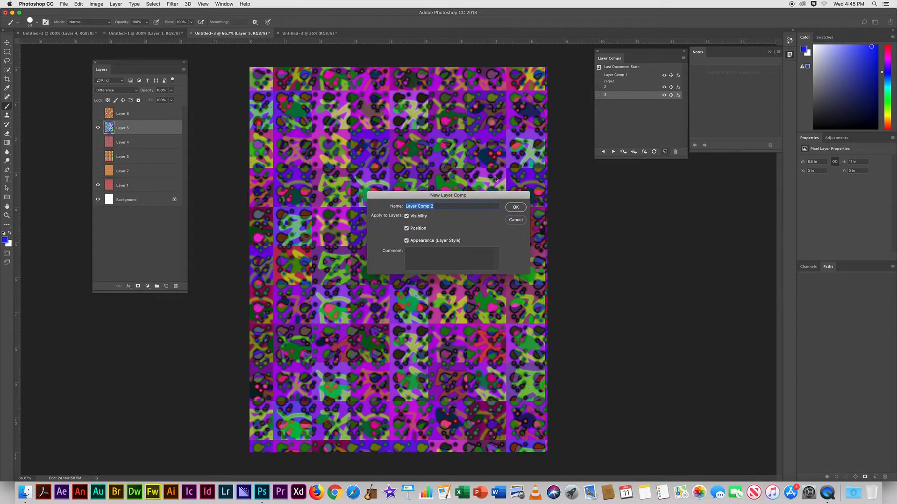
type("4")
left_click(516, 207)
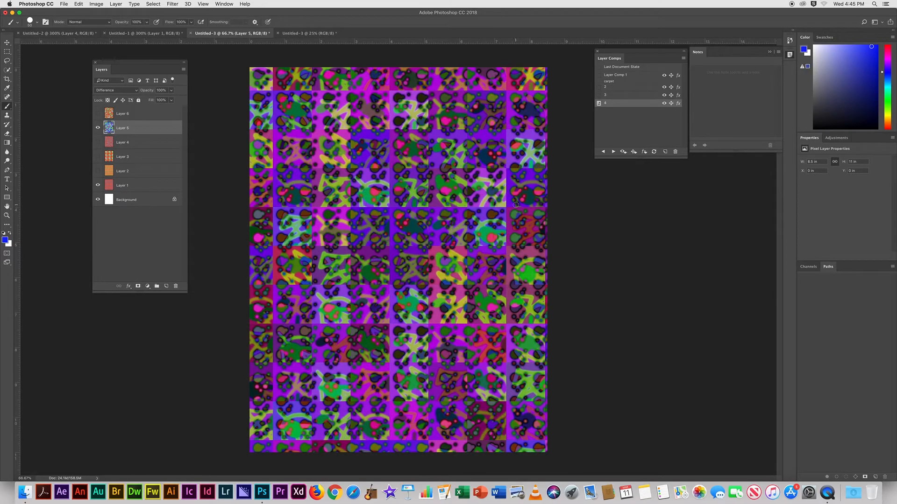
Step: Apply Layer Comp 1 and comps 2, 3 and 4 in turn to compare the saved pattern variations
left_click(599, 75)
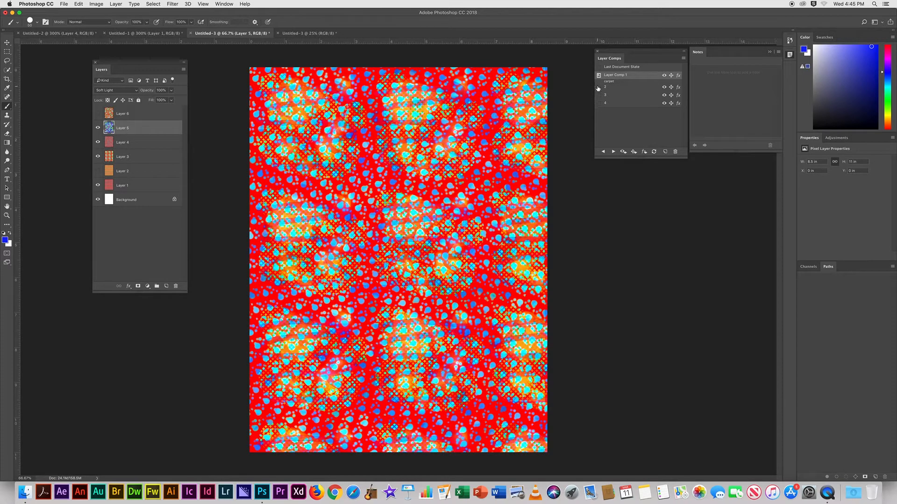
left_click(599, 88)
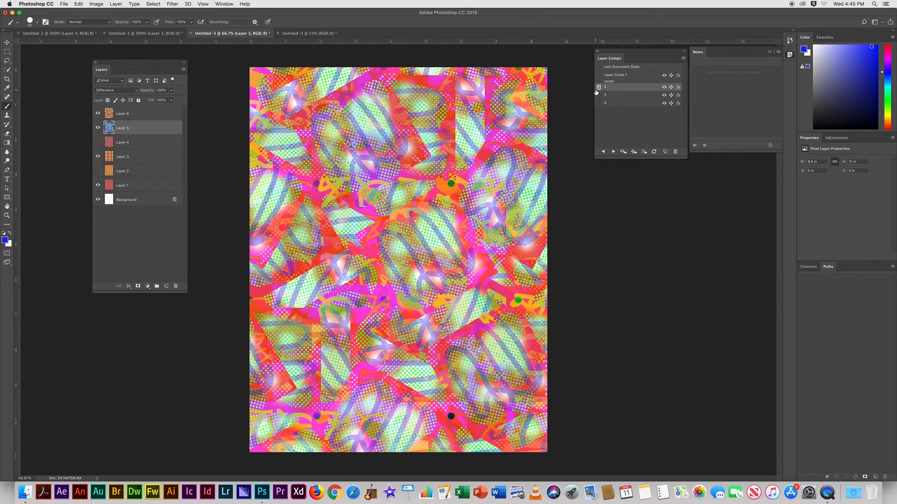
left_click(598, 96)
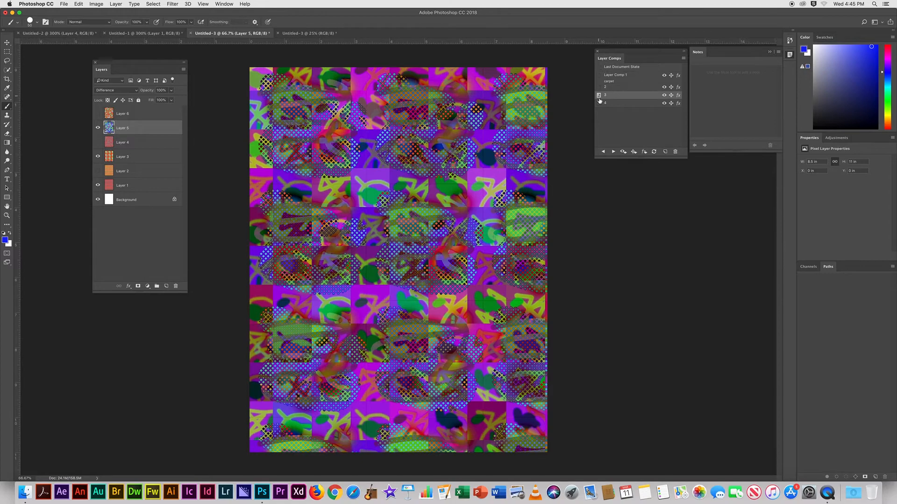
left_click(599, 103)
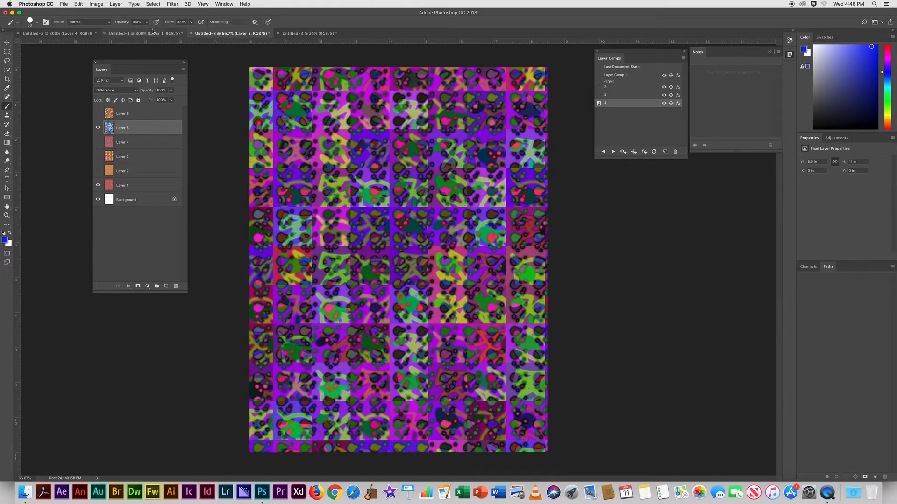
Step: Review the source pattern documents Untitled-1 and Untitled-2, viewing Untitled-2 at 100%
left_click(124, 33)
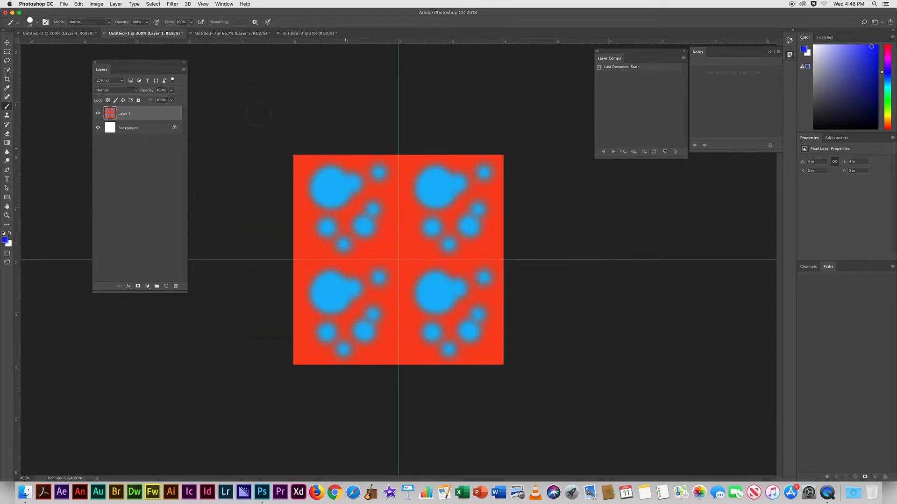
left_click(65, 33)
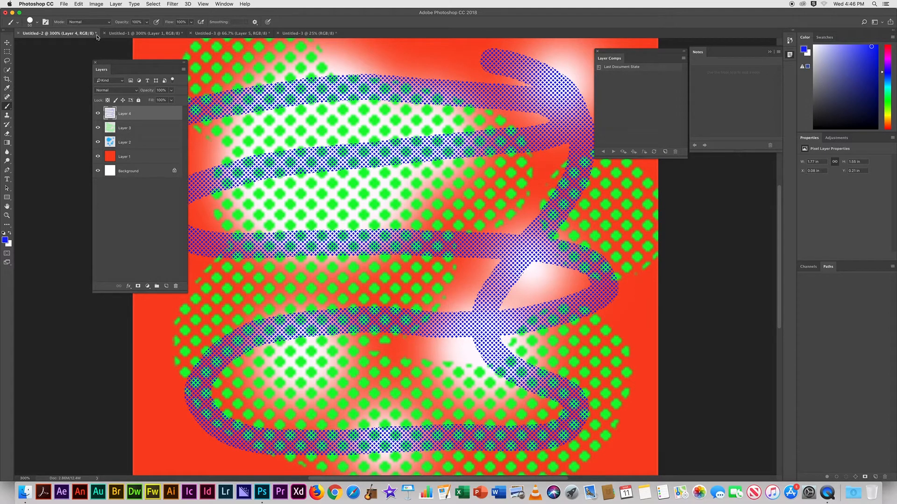
key("super+1")
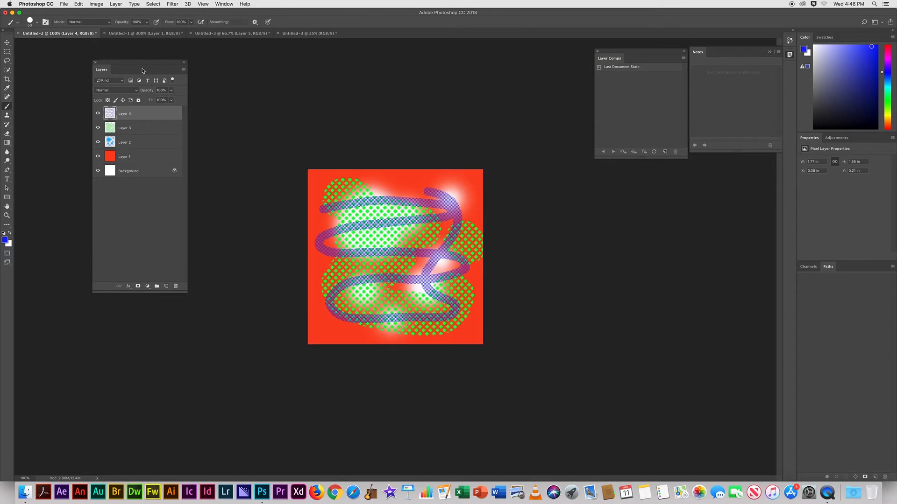
left_click_drag(133, 62, 143, 77)
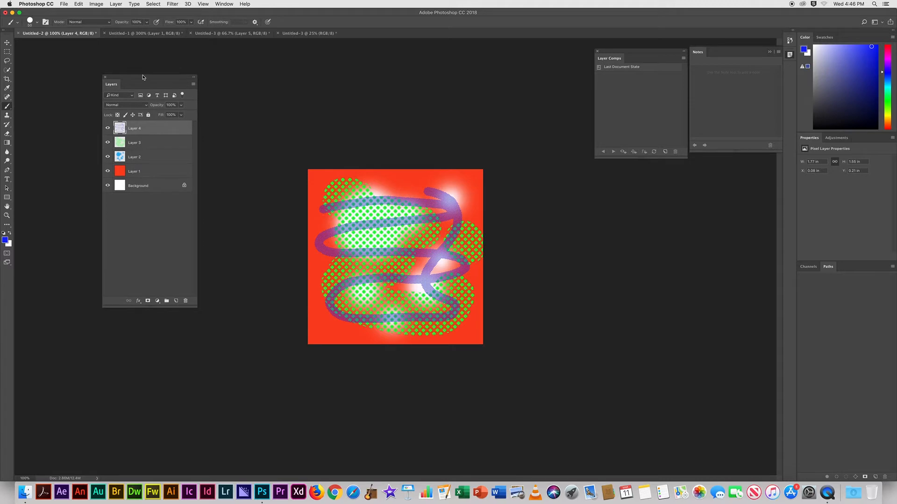
Step: Save the small source document to the Desktop in Photoshop format as "pattern source", keeping layers and maximum compatibility
left_click(64, 5)
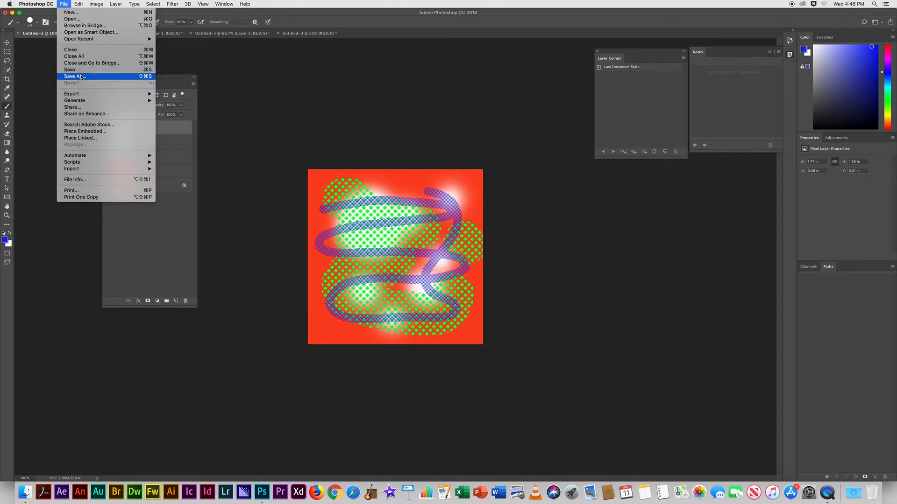
left_click(169, 64)
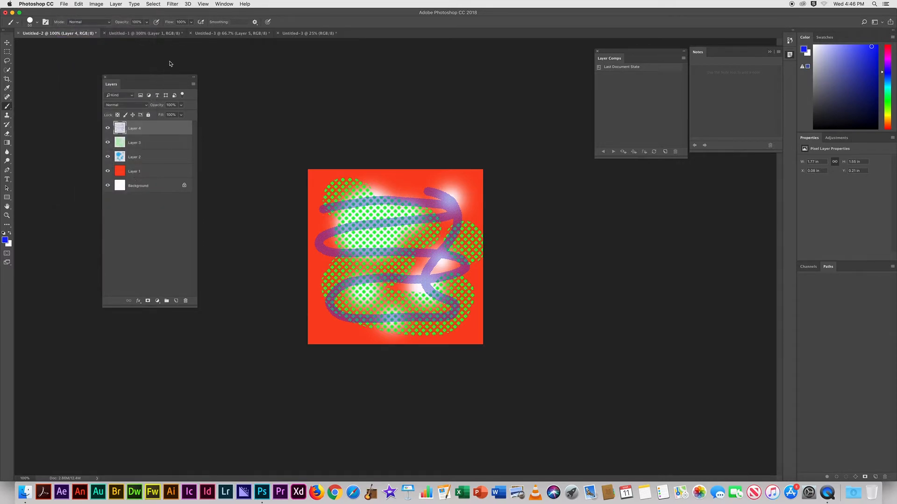
key("super+s")
type("pattern")
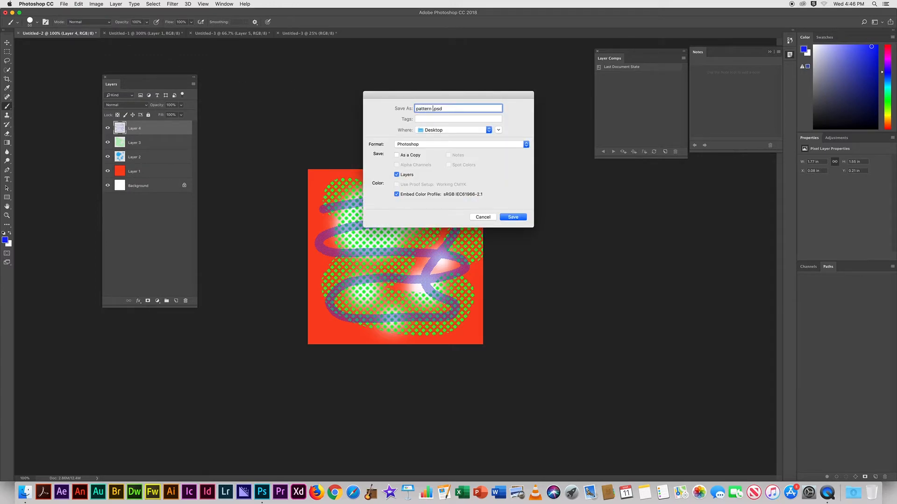
type(" so")
type("urce")
left_click(513, 217)
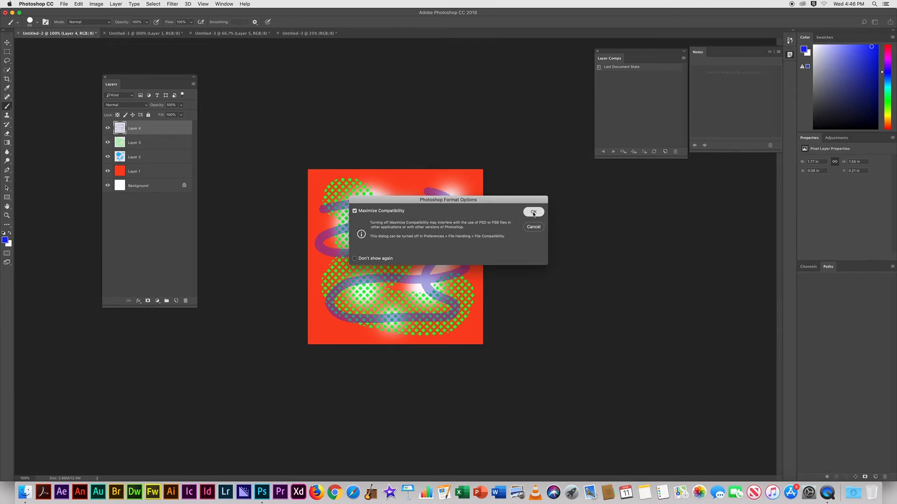
left_click(533, 212)
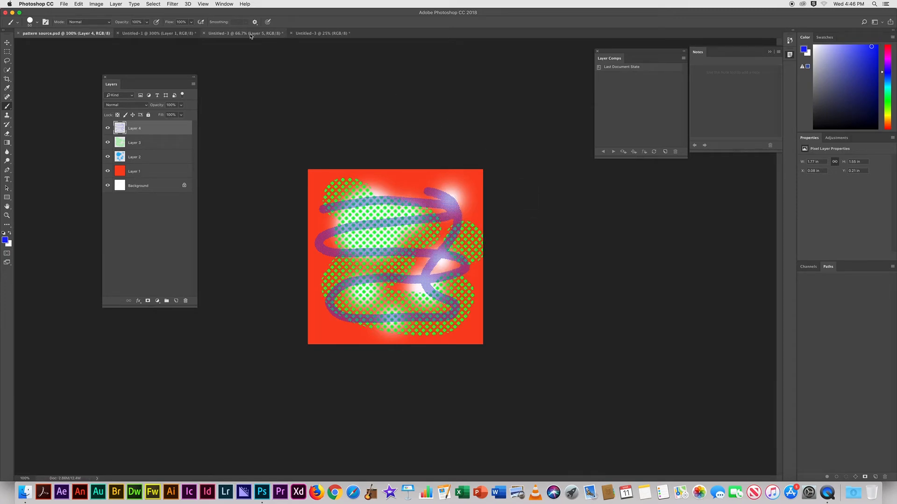
Step: Save the layered Untitled-3 document containing the layer comps to the Desktop as "pattern sheet" in Photoshop format
left_click(305, 33)
left_click(231, 34)
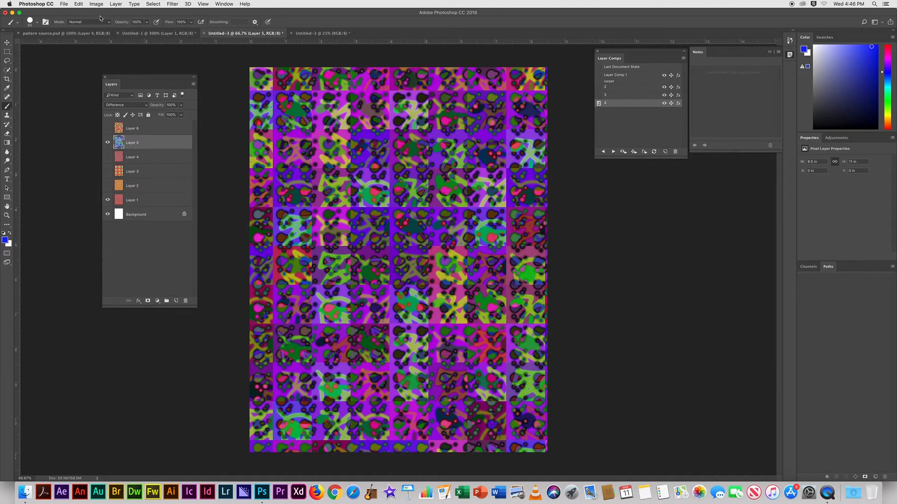
left_click(63, 4)
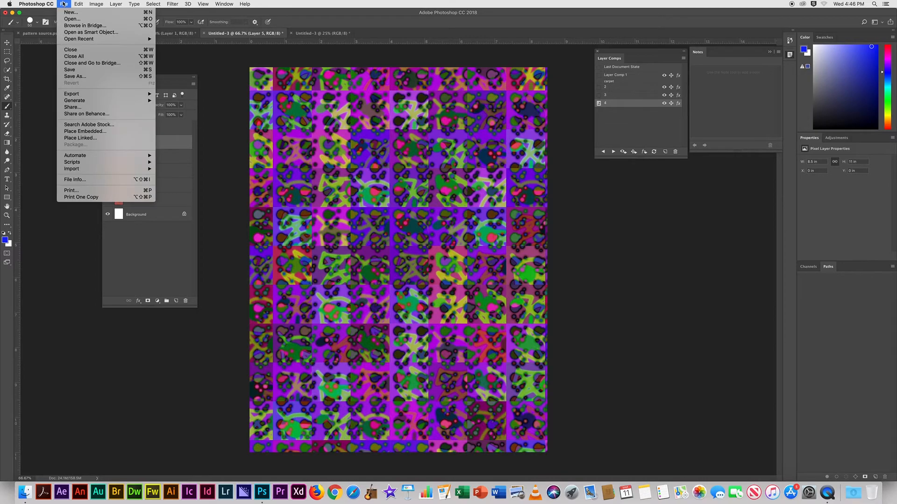
left_click(70, 69)
type("patt")
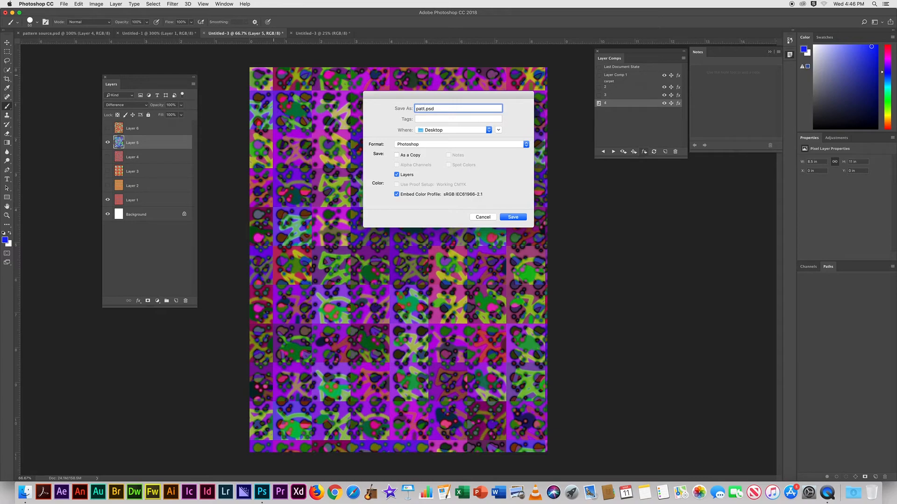
type("ern sheet")
left_click(510, 221)
left_click(533, 210)
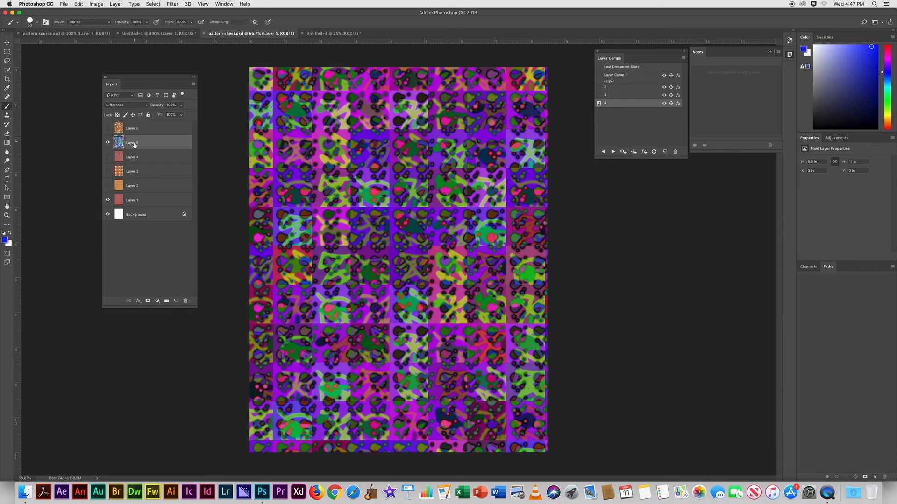
Step: Show Layer 6 and switch Layer 5 off and back on to preview a different layer combination
left_click(107, 128)
left_click(107, 142)
left_click(107, 143)
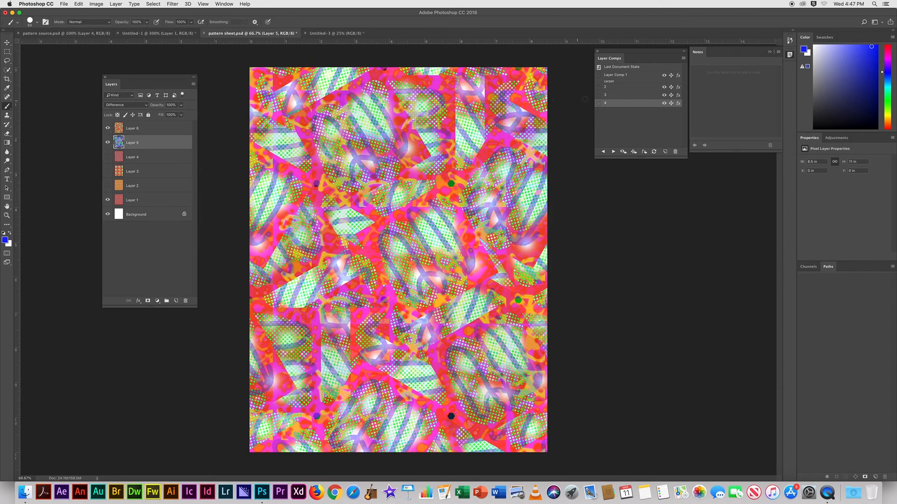
Step: Apply the saved layer comps 3, 2, Layer Comp 1 and 4 in turn to review the variations in the pattern sheet
left_click(599, 95)
left_click(599, 87)
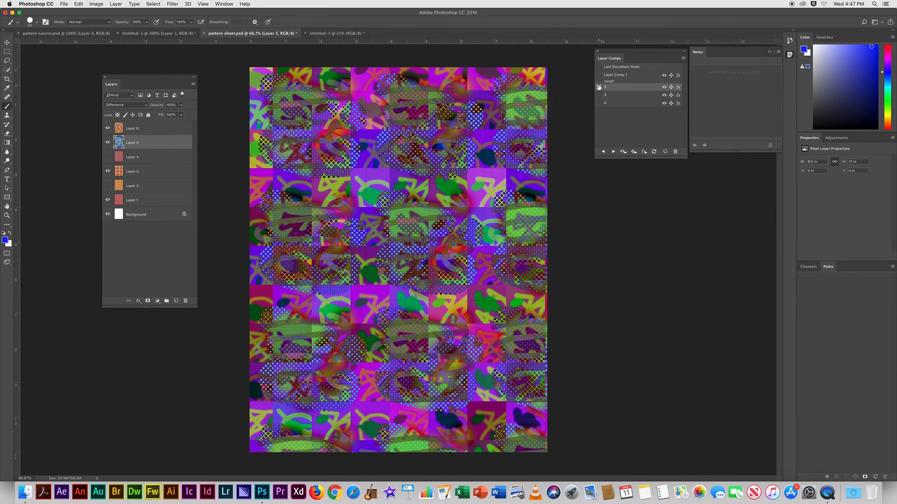
left_click(599, 75)
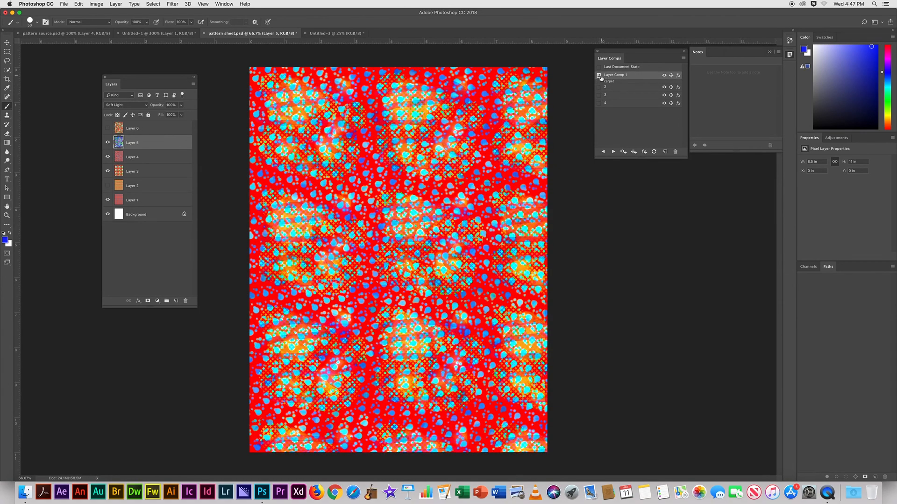
left_click(598, 103)
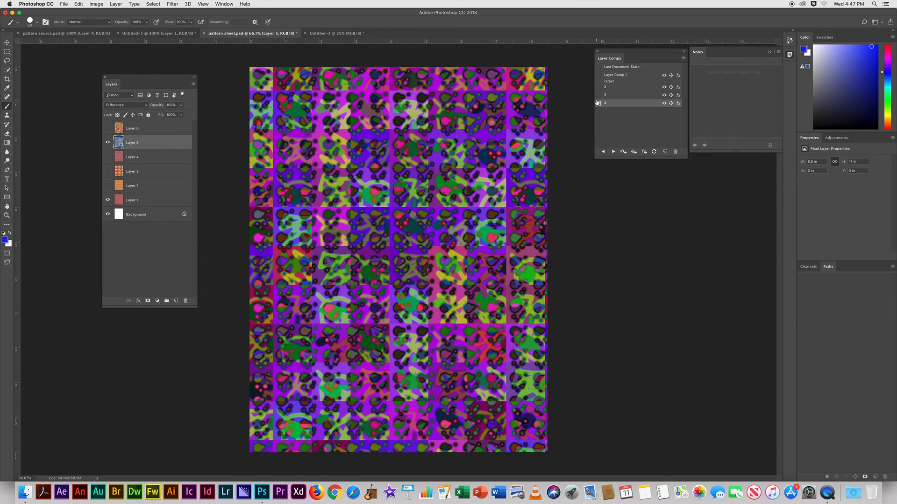